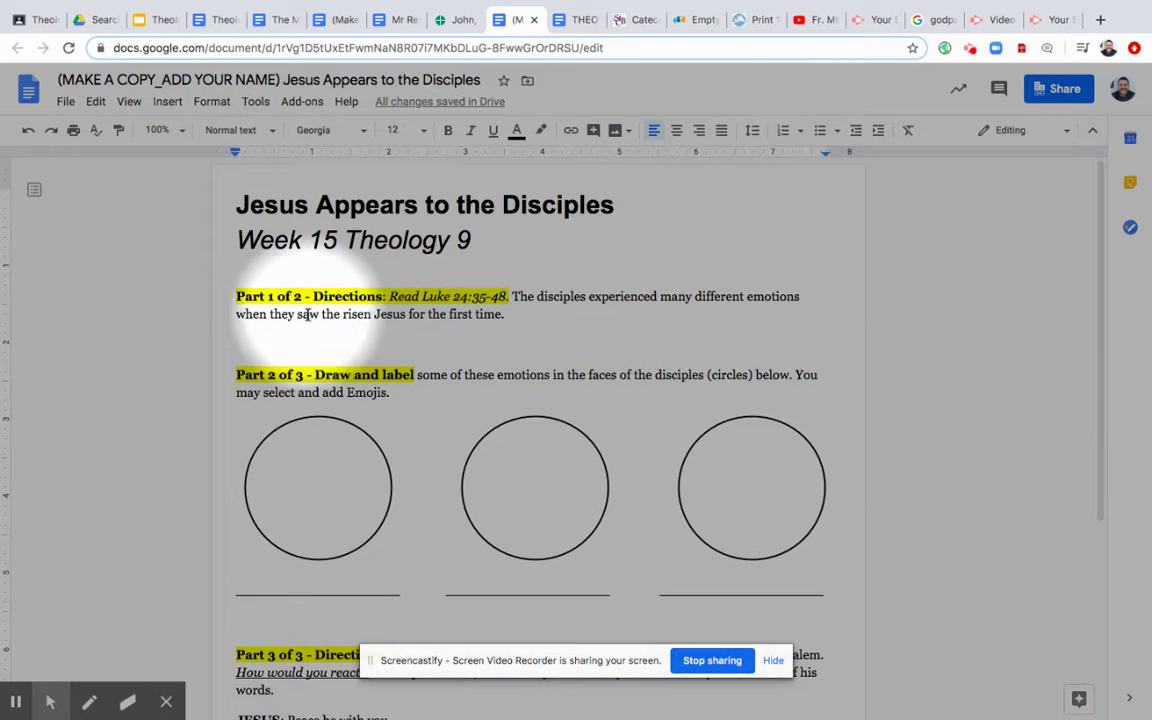
- Look through all three parts of the worksheet, from the title to the final dialogue response line
scroll(336, 413, "down", 1)
scroll(336, 413, "down", 5)
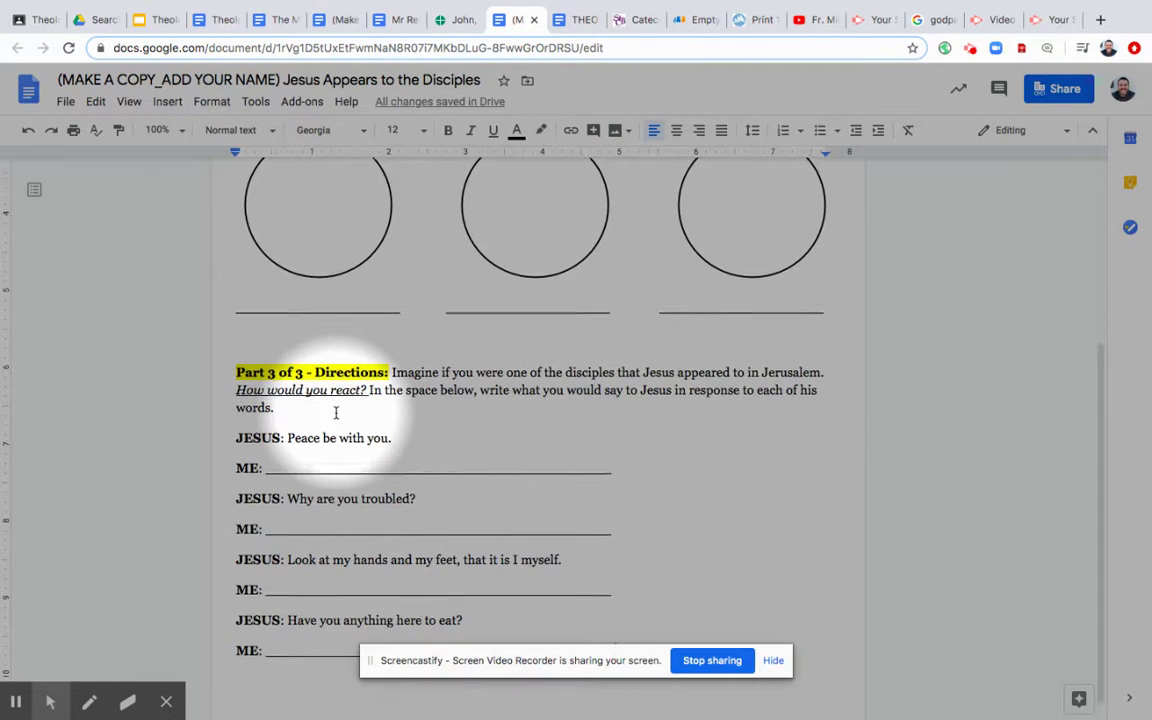
scroll(330, 400, "up", 5)
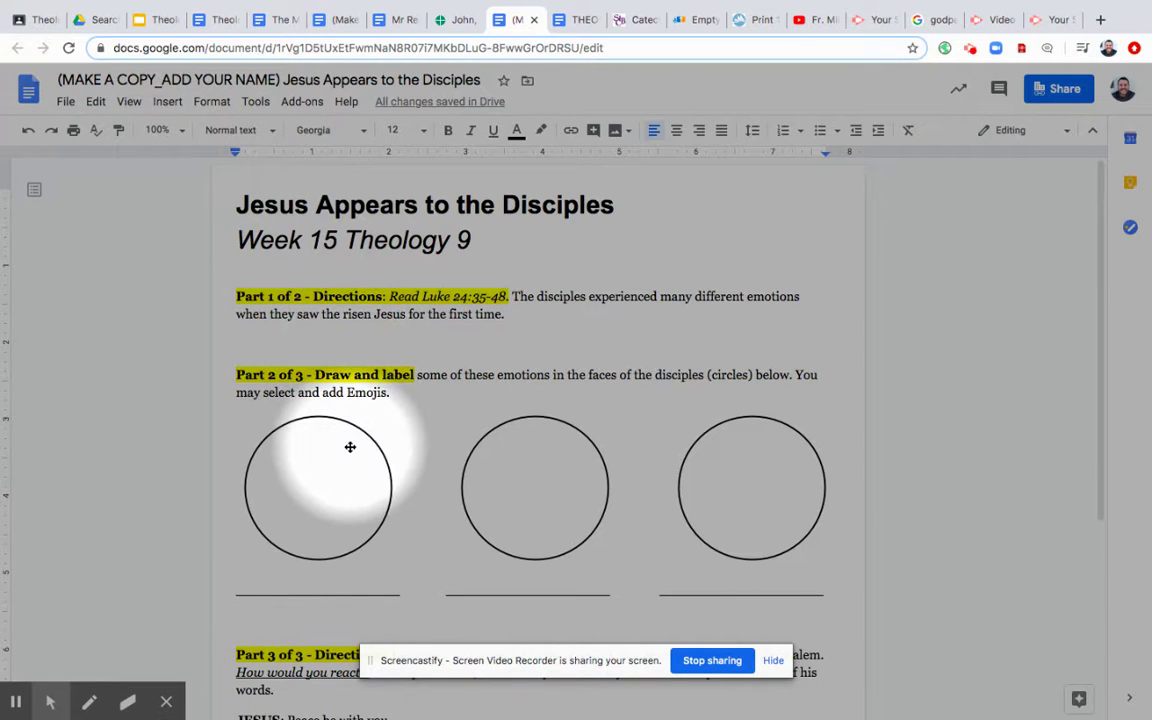
scroll(350, 446, "down", 3)
scroll(350, 446, "down", 2)
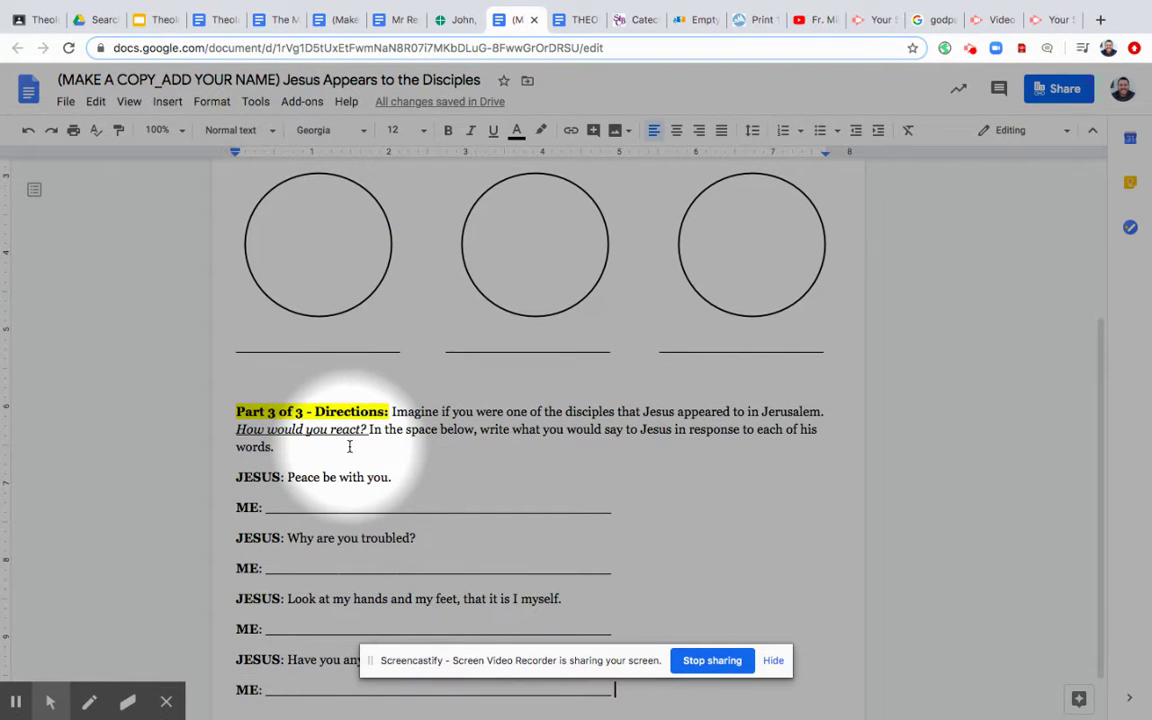
scroll(350, 446, "up", 5)
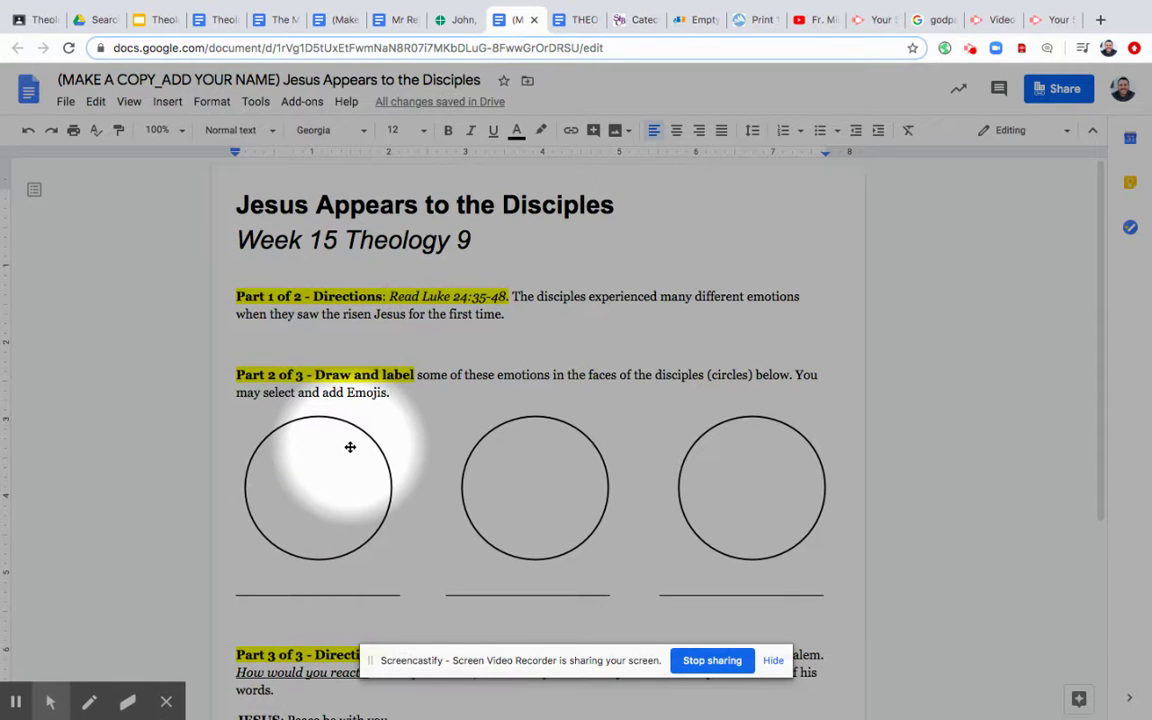
scroll(347, 463, "down", 5)
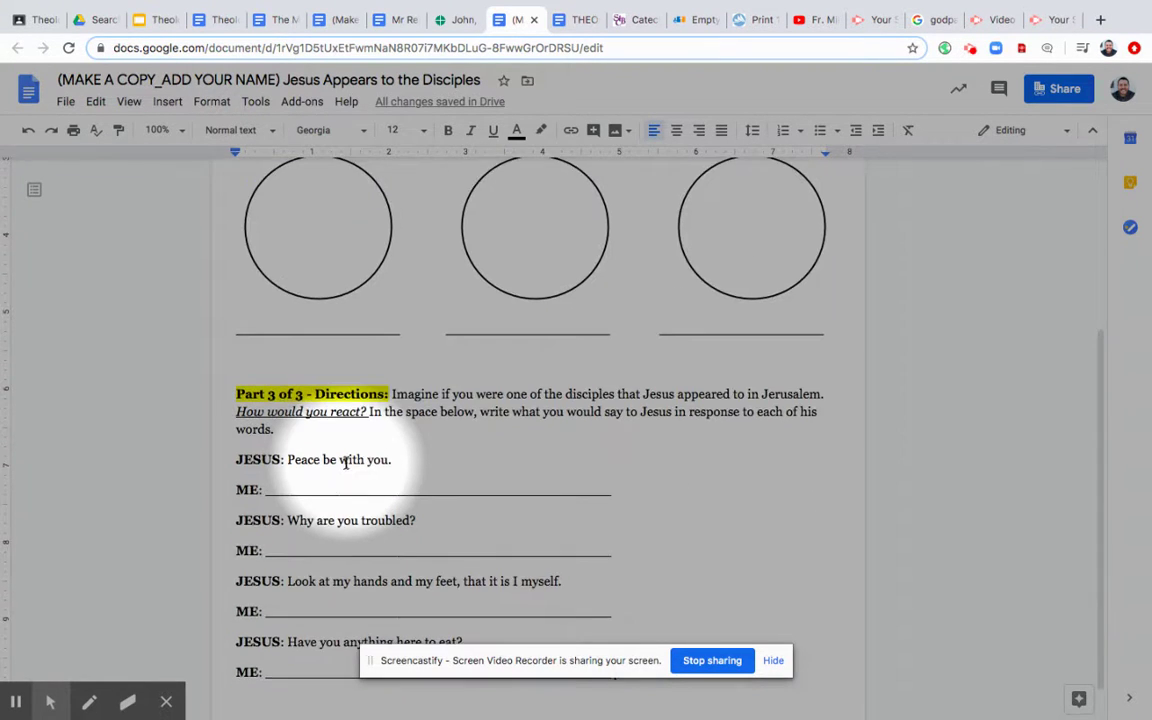
scroll(345, 463, "up", 5)
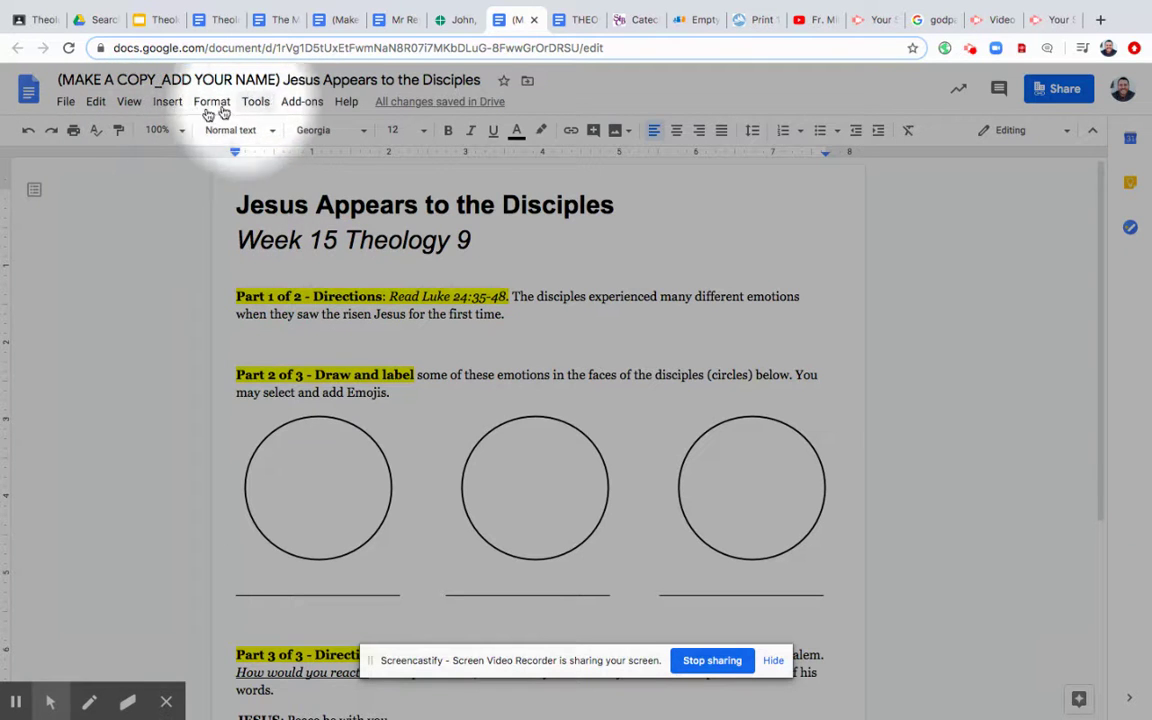
left_click(97, 103)
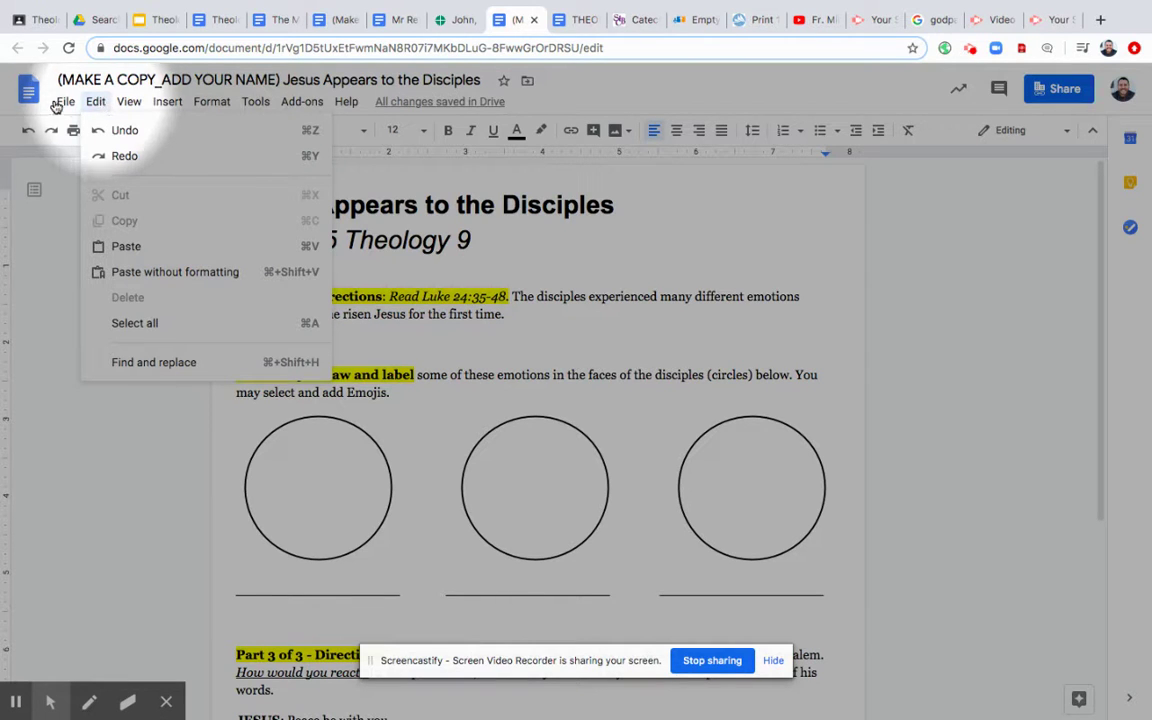
mouse_move(65, 106)
left_click(94, 218)
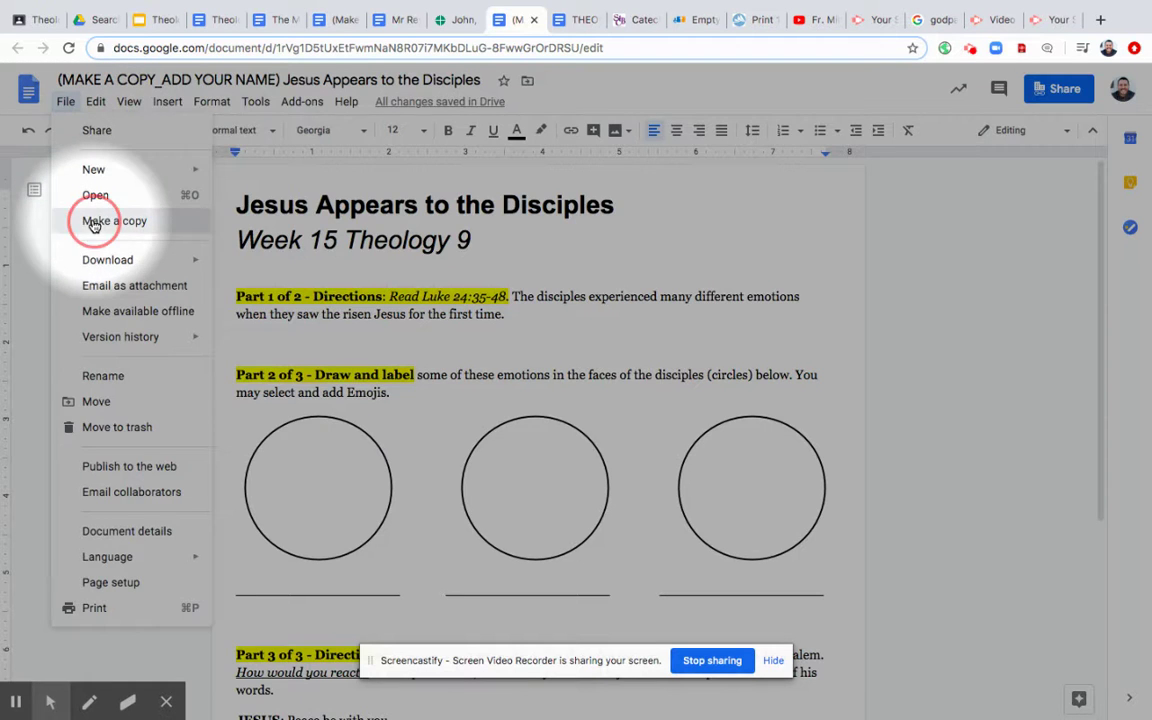
left_click(521, 318)
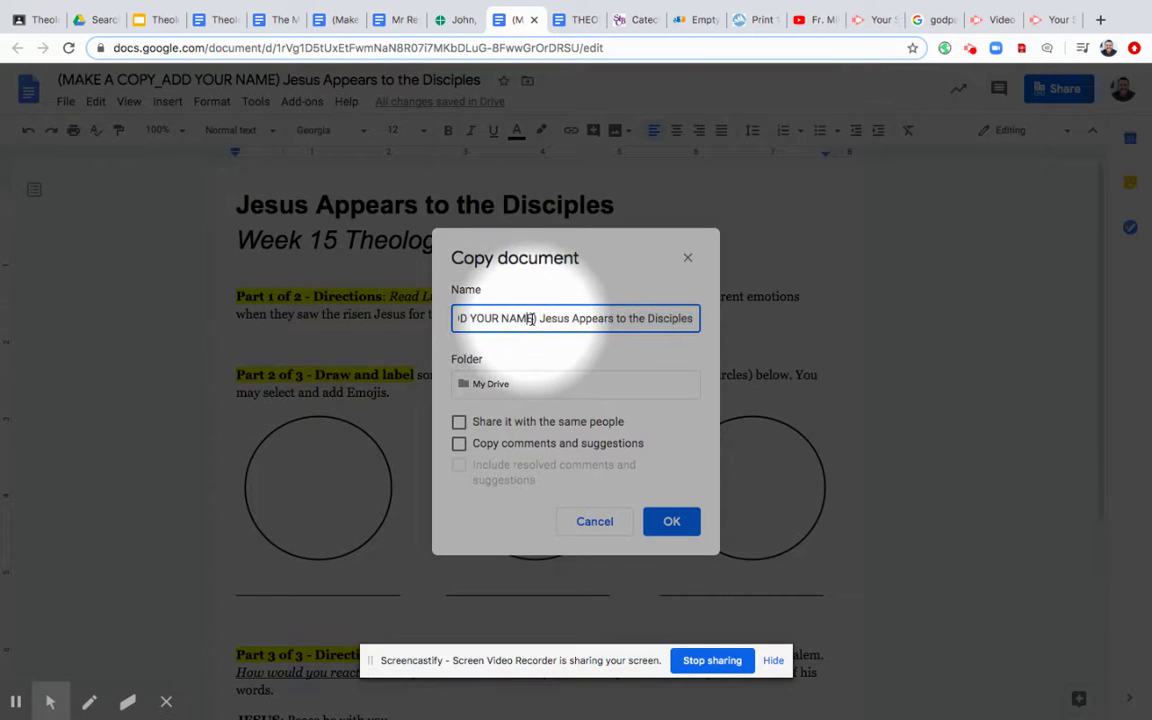
left_click_drag(537, 319, 668, 325)
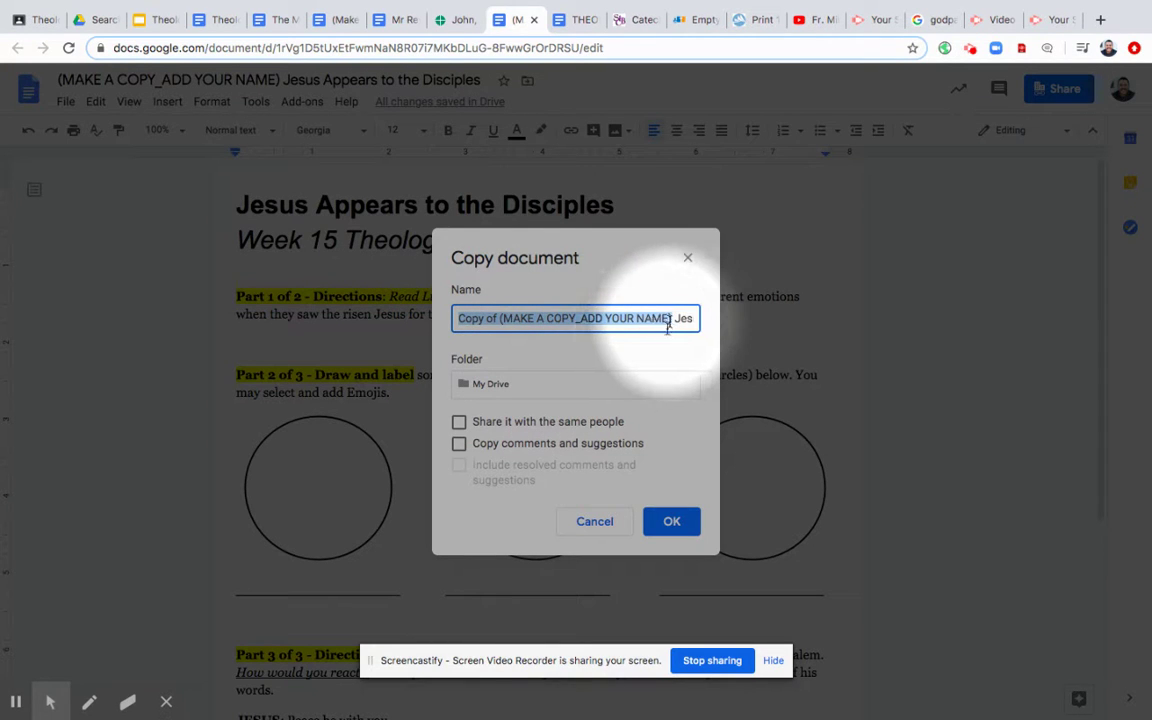
left_click(687, 260)
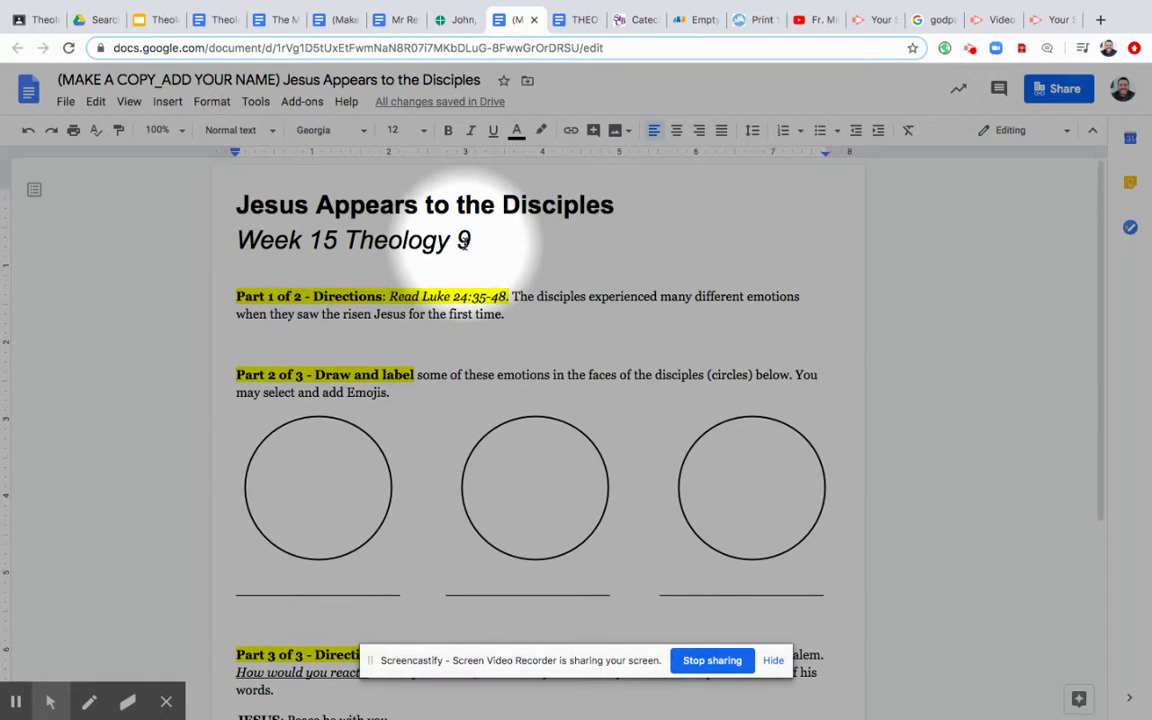
- Highlight the Luke 24:35-48 reading reference in the Part 1 directions to point it out
left_click(481, 242)
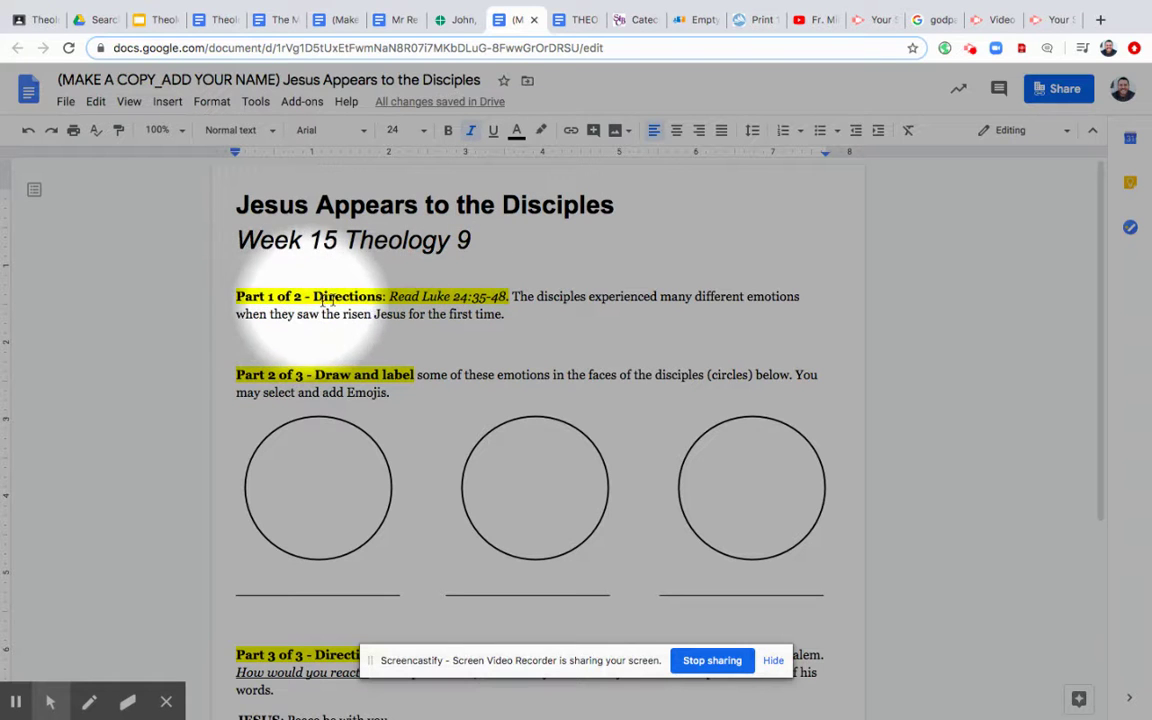
left_click_drag(507, 296, 422, 298)
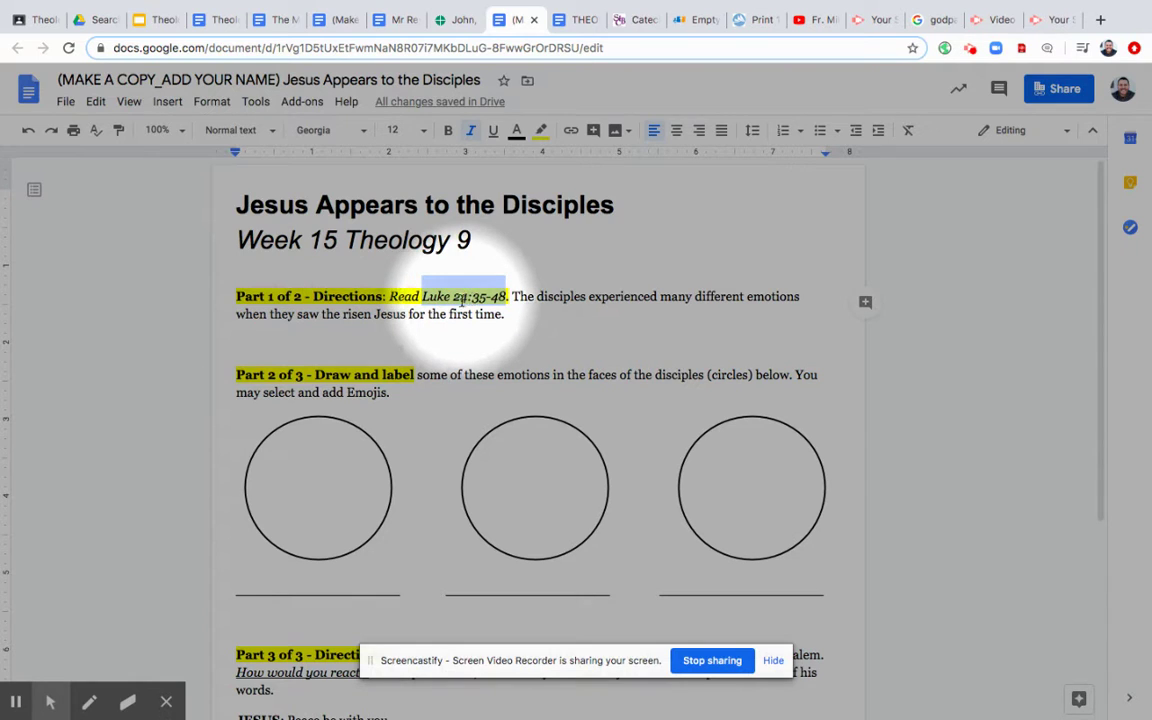
left_click(473, 297)
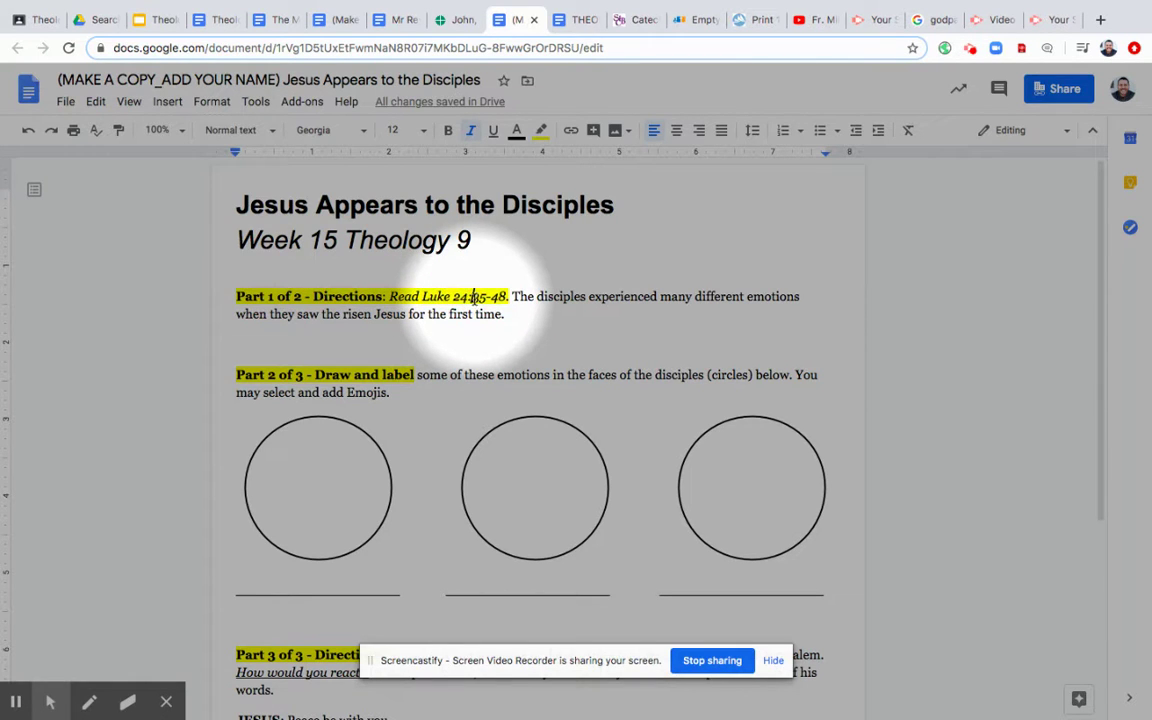
- Return to the books-of-the-Bible index on the USCCB site and locate the chapter links for Luke
left_click(473, 297)
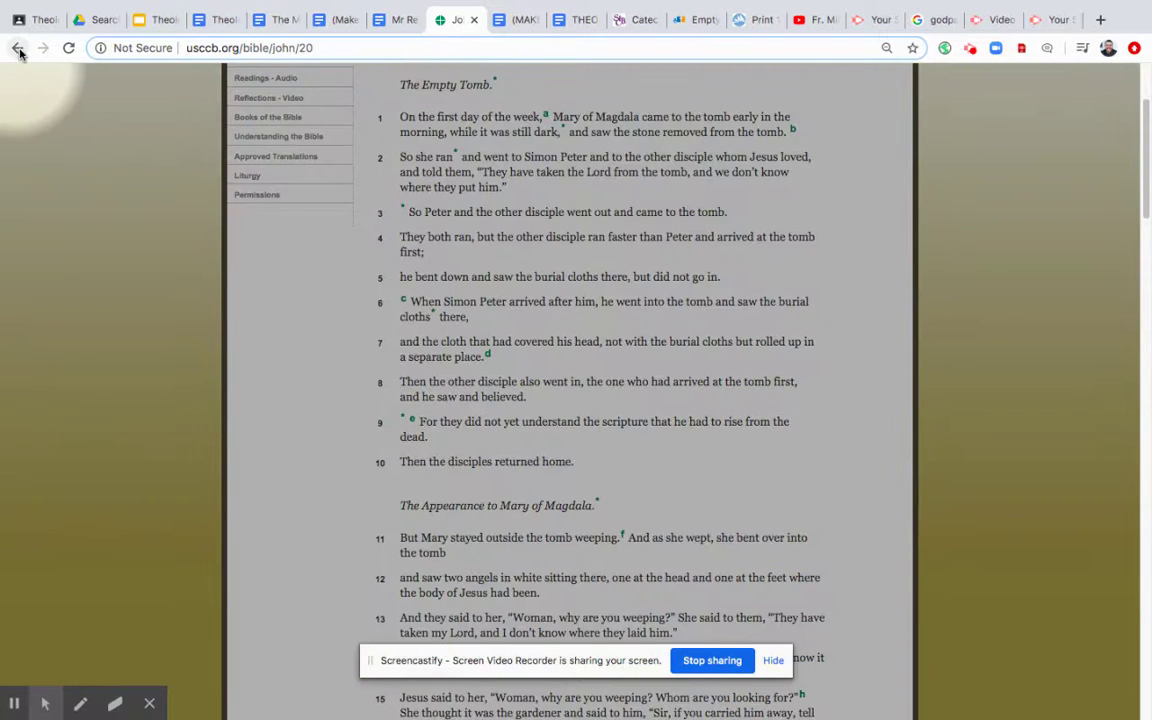
left_click(17, 52)
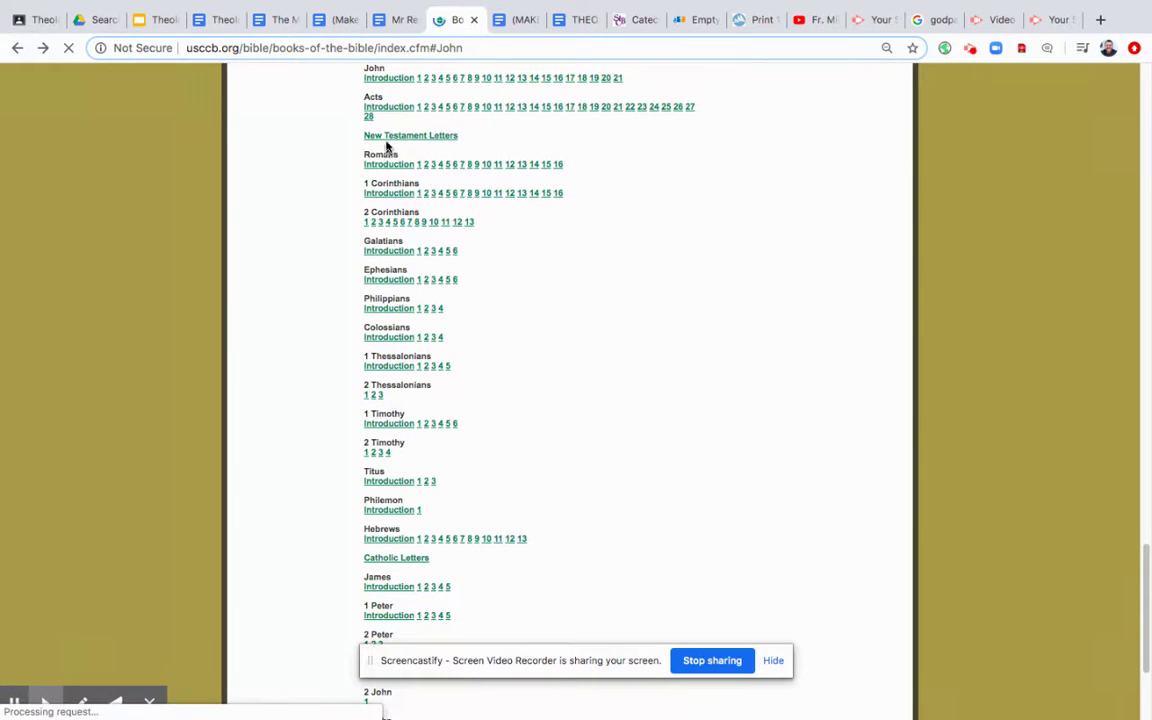
scroll(400, 226, "up", 3)
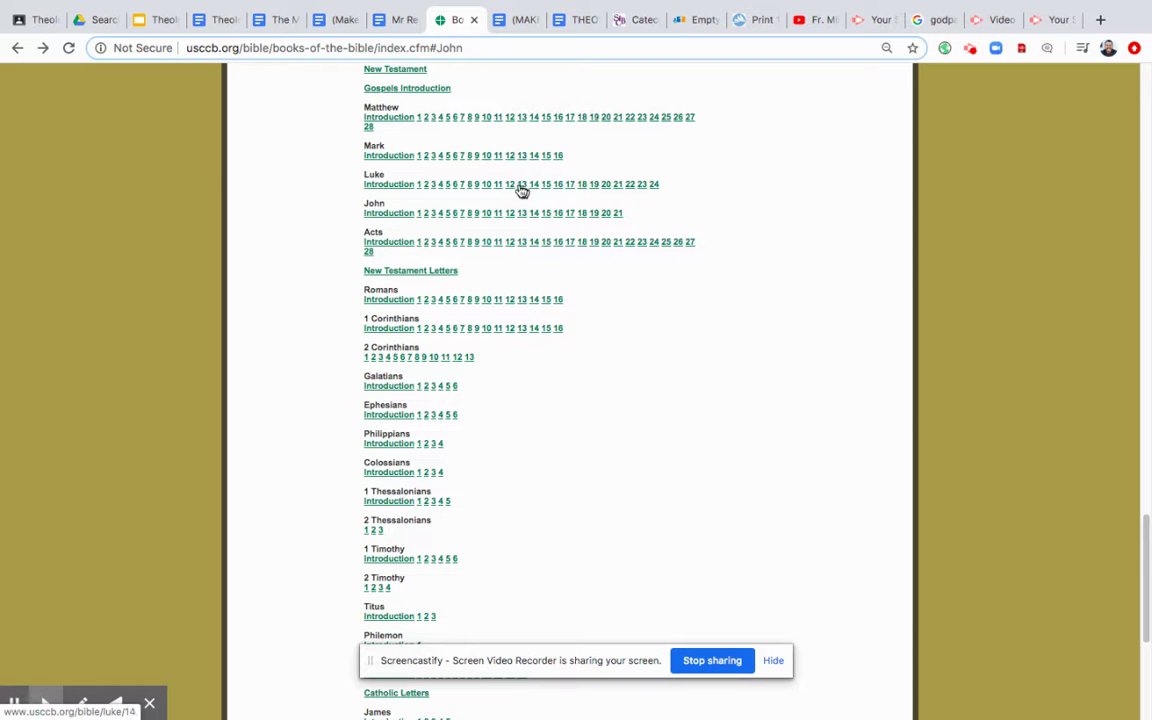
- Switch back to the worksheet and delete the first of the three face circles in Part 2
left_click(505, 21)
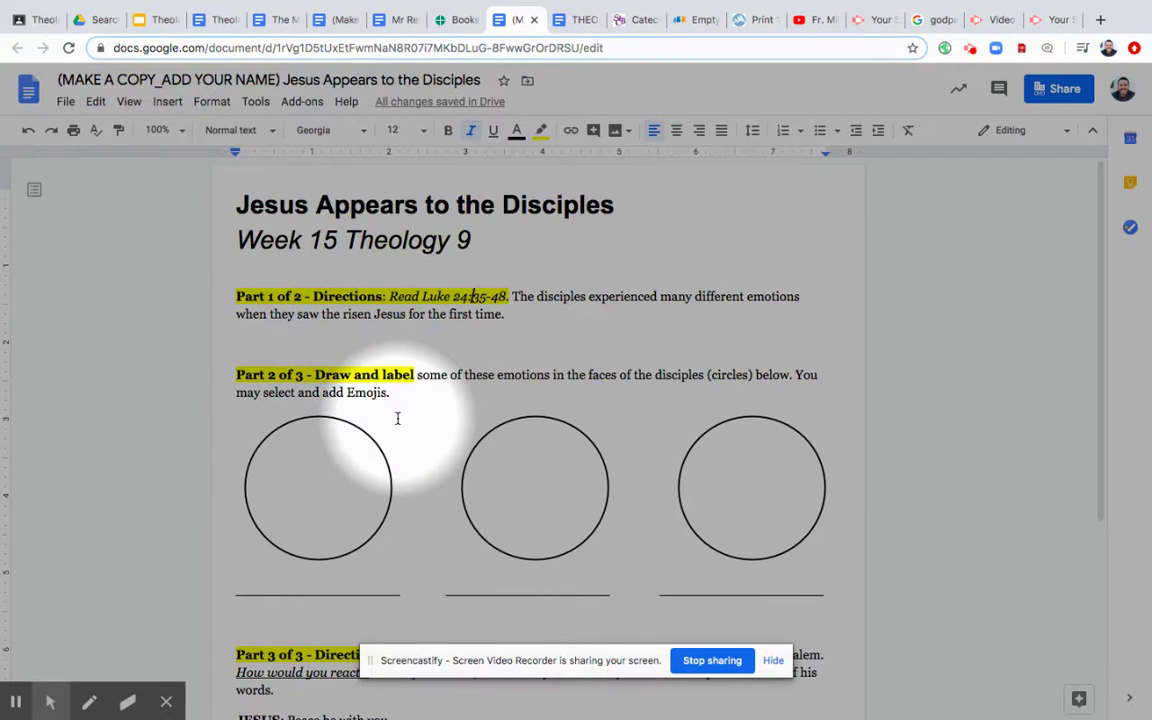
scroll(396, 415, "down", 3)
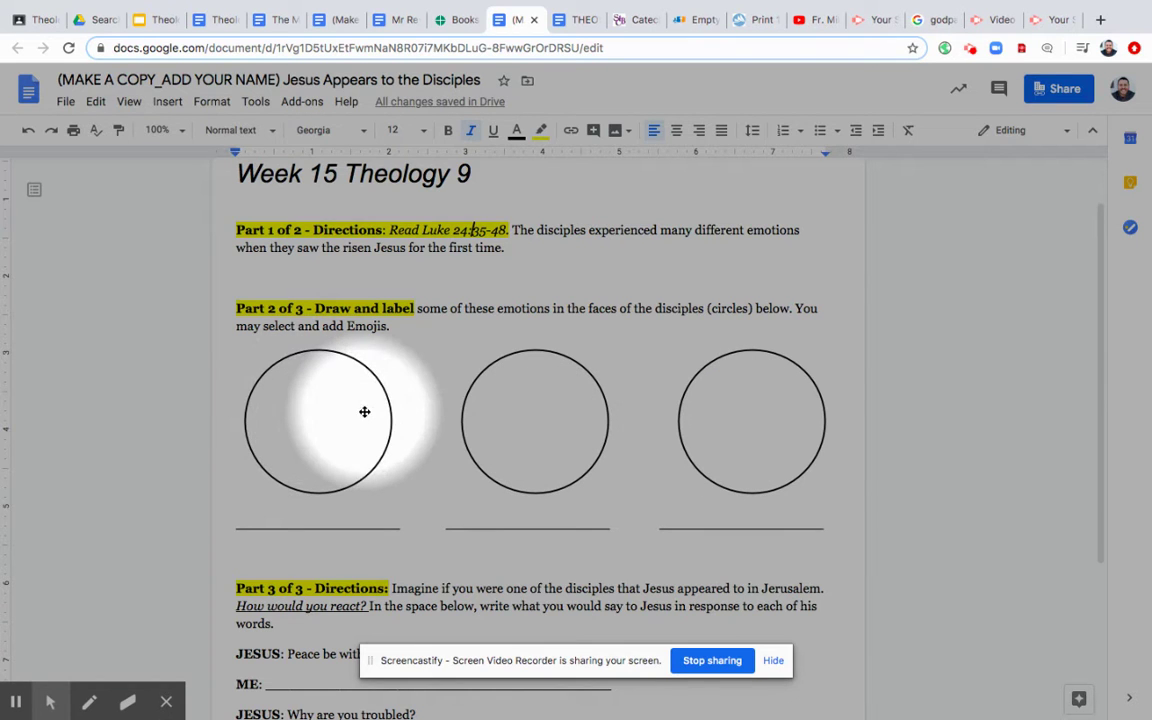
left_click(304, 411)
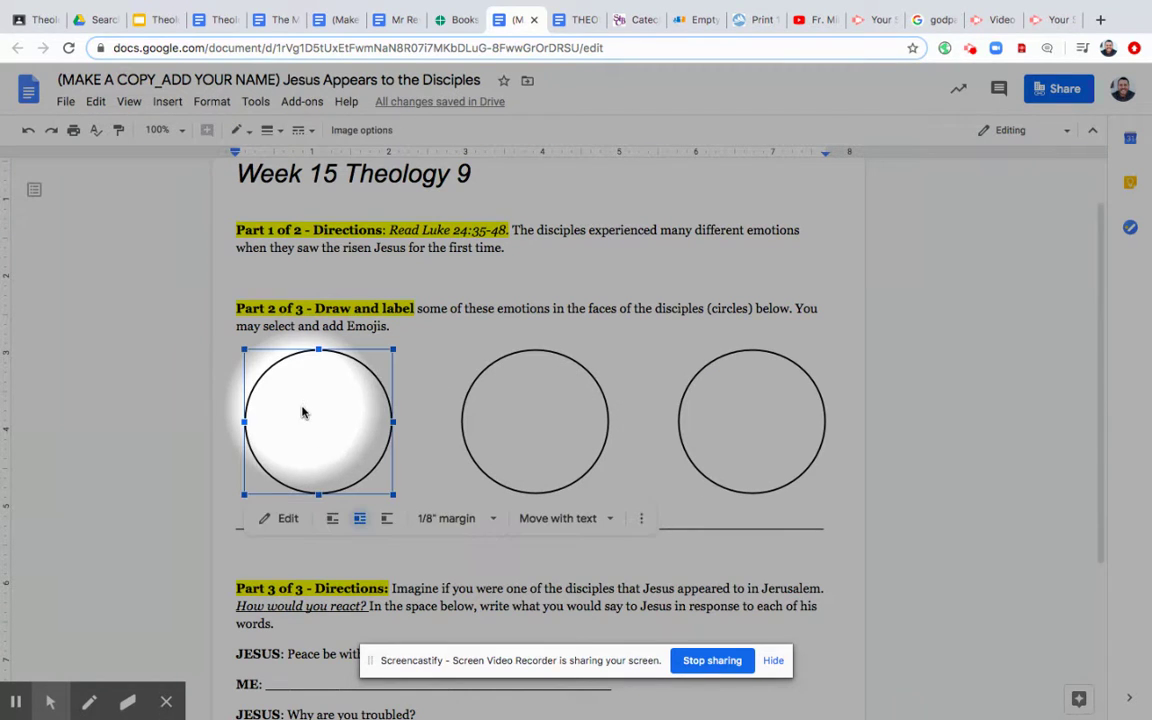
left_click(402, 404)
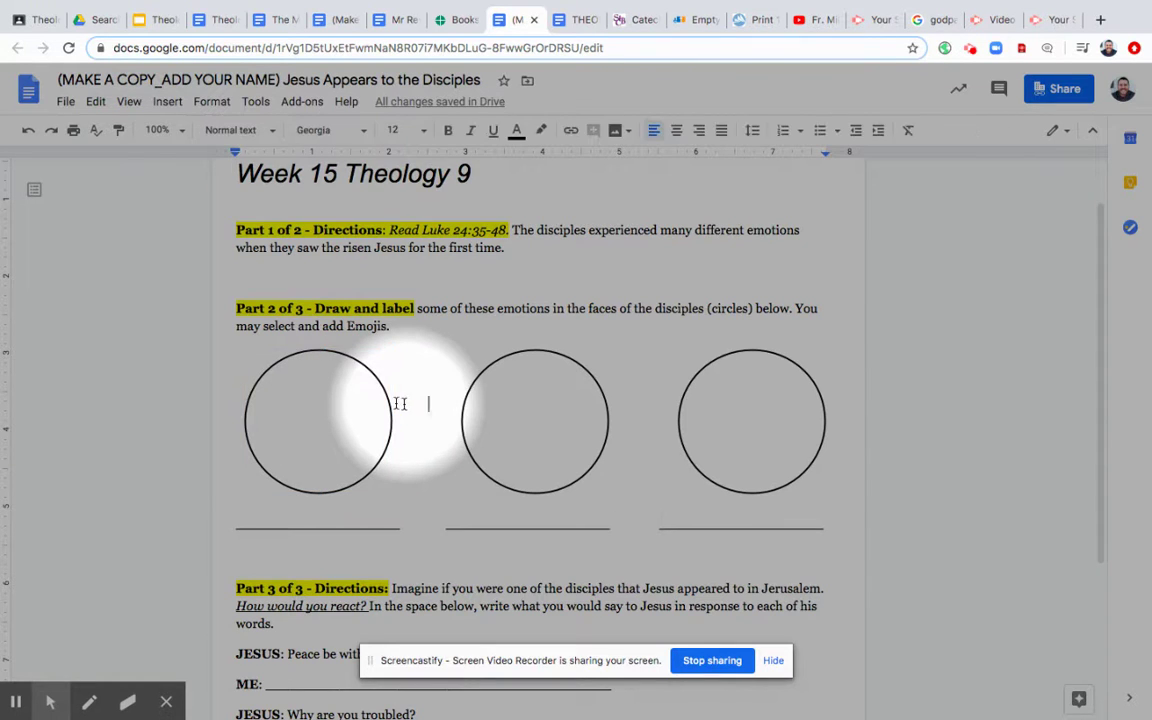
left_click(367, 408)
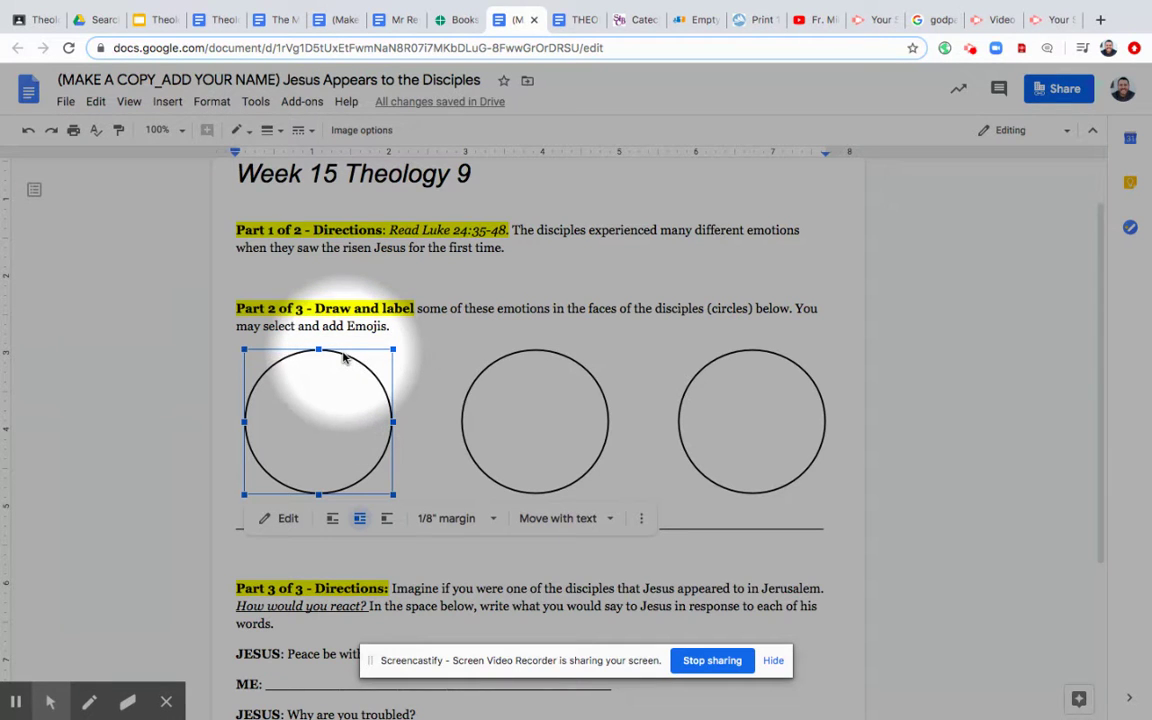
left_click(341, 357)
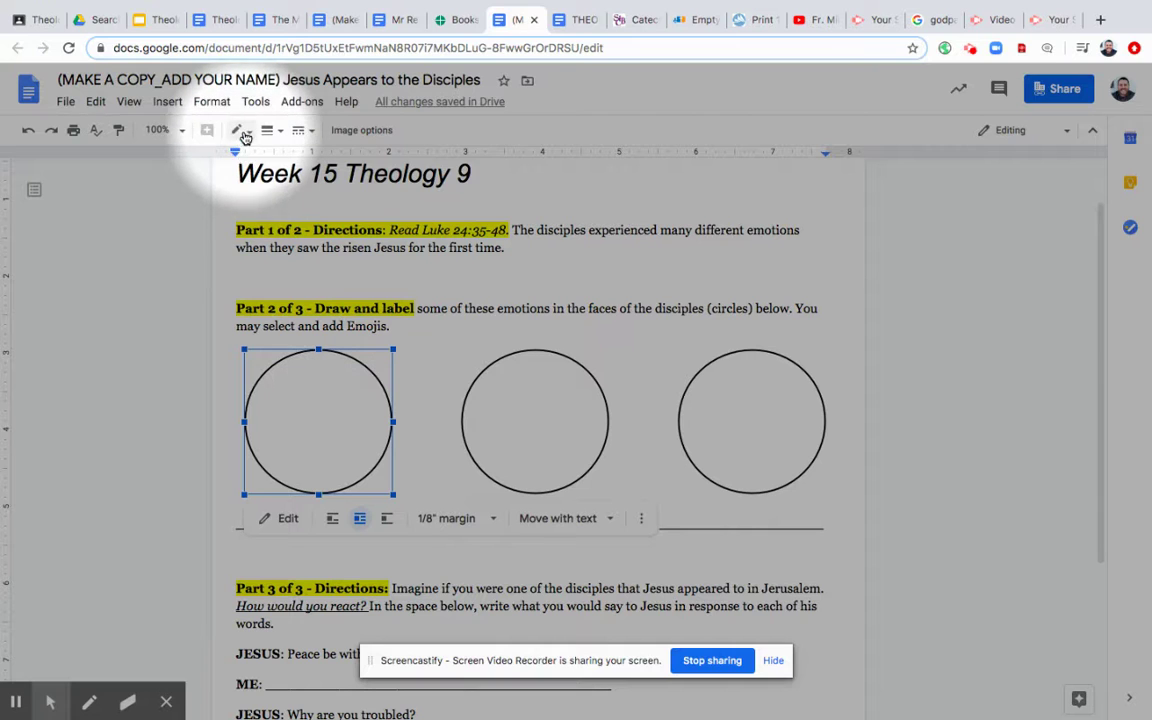
left_click(168, 102)
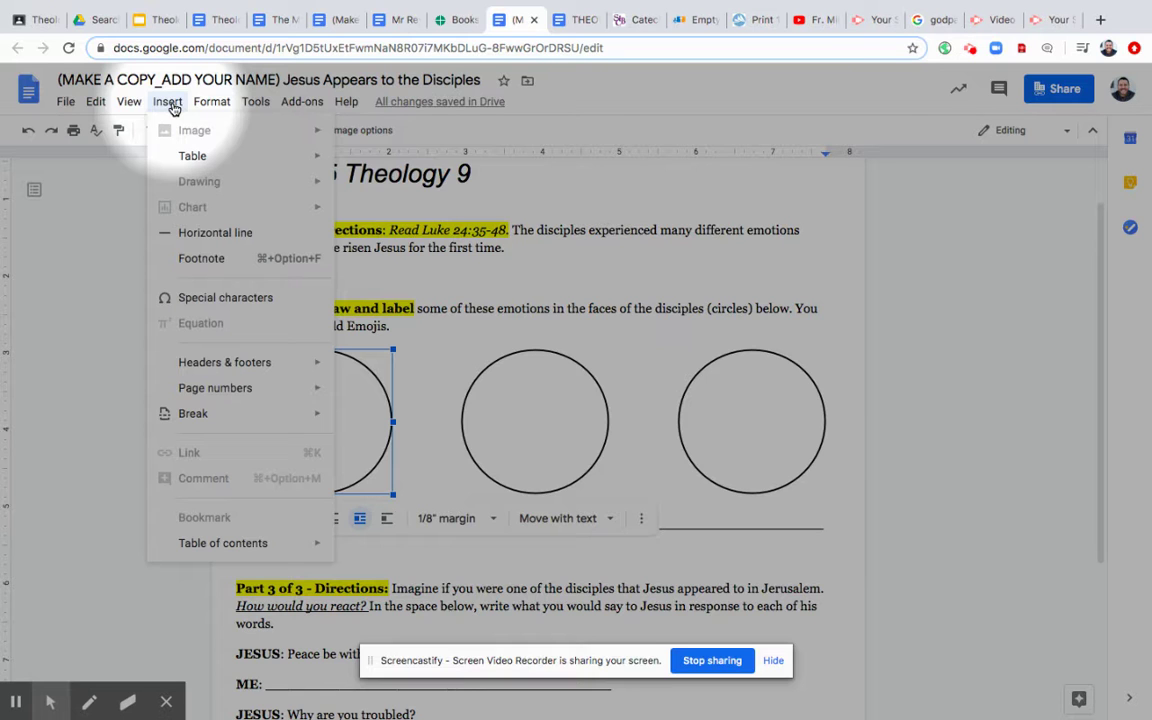
left_click(168, 102)
left_click(352, 447)
left_click(334, 353)
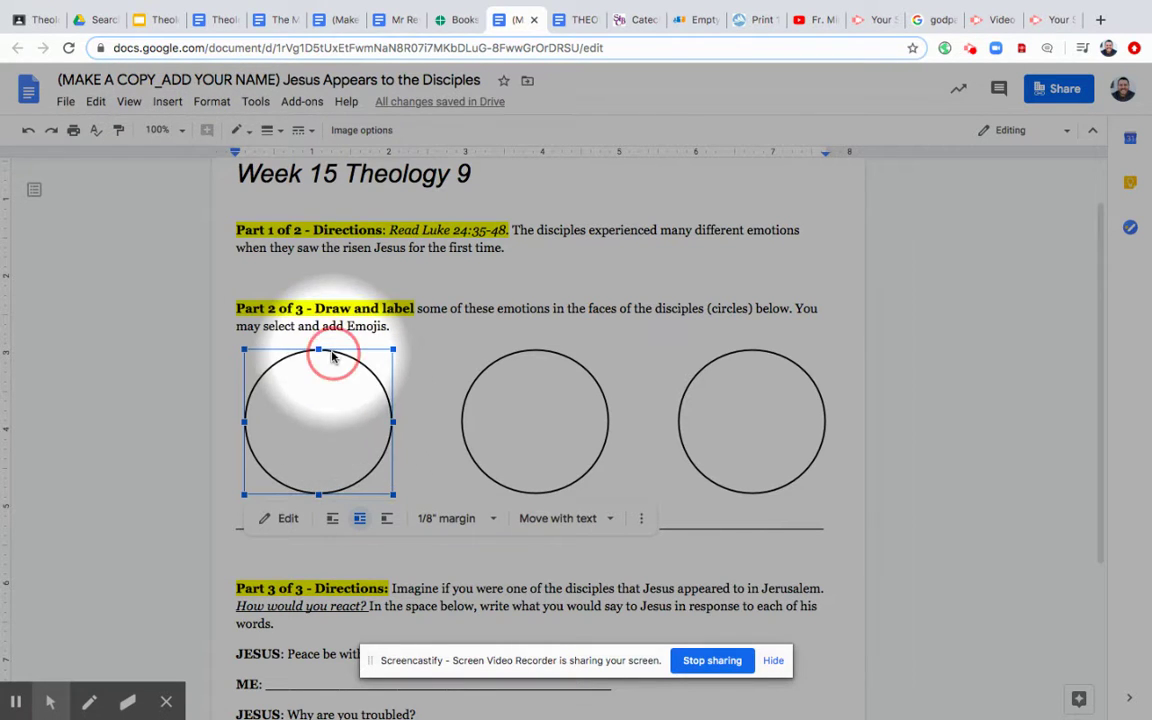
key("Delete")
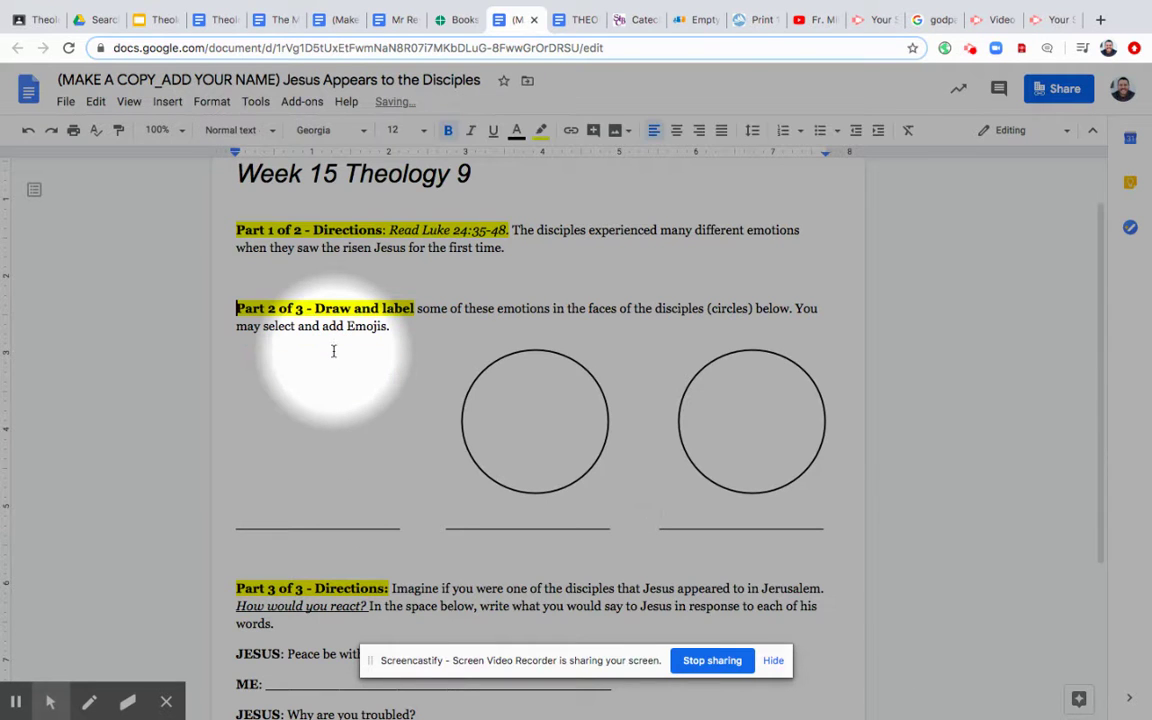
- Insert a new drawing at the start of Part 2 and open its blank canvas
left_click(212, 102)
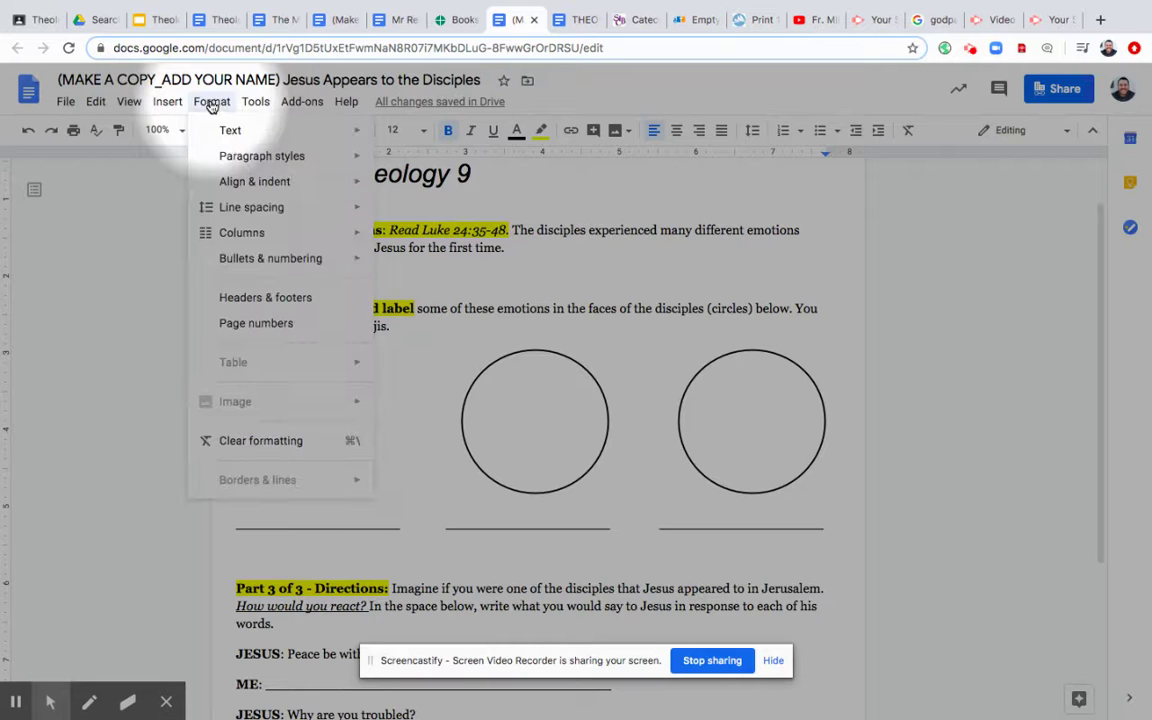
left_click(167, 101)
left_click(167, 101)
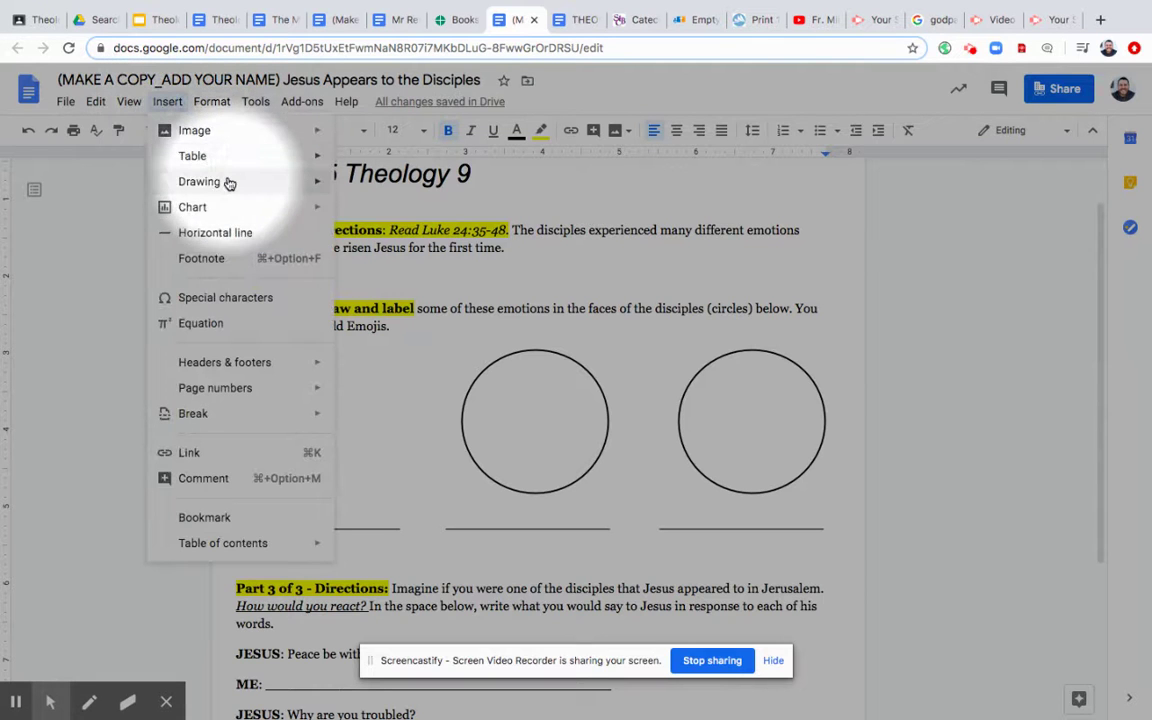
mouse_move(249, 183)
left_click(373, 190)
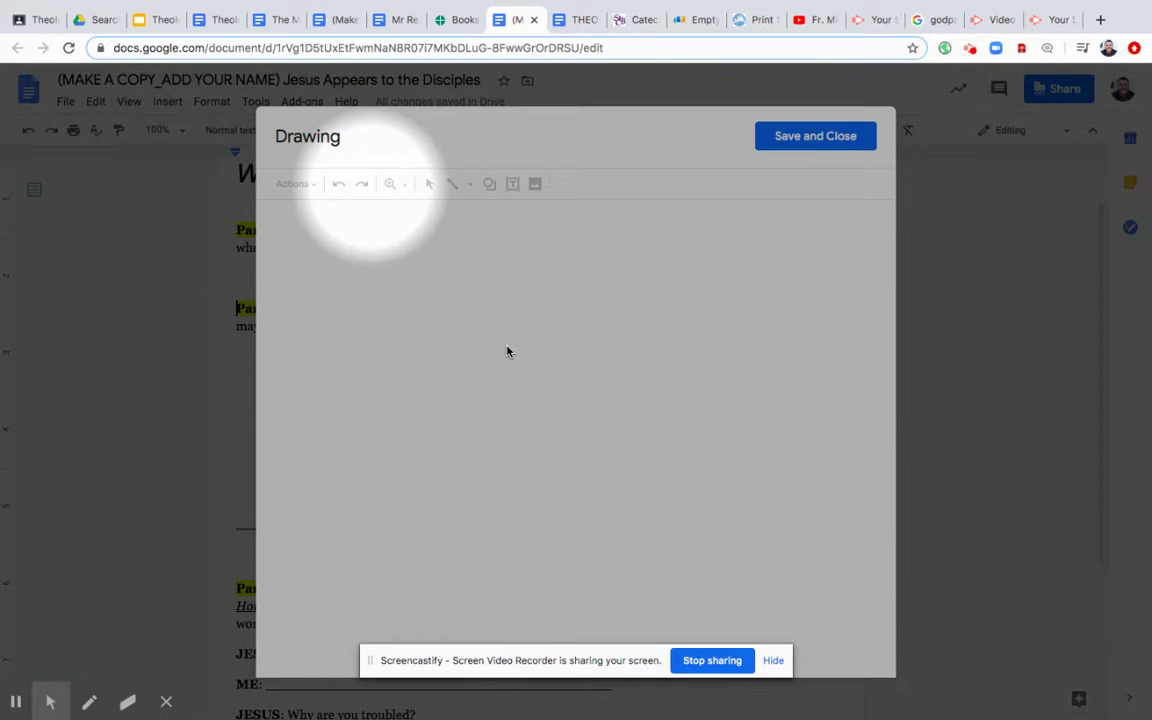
left_click(505, 345)
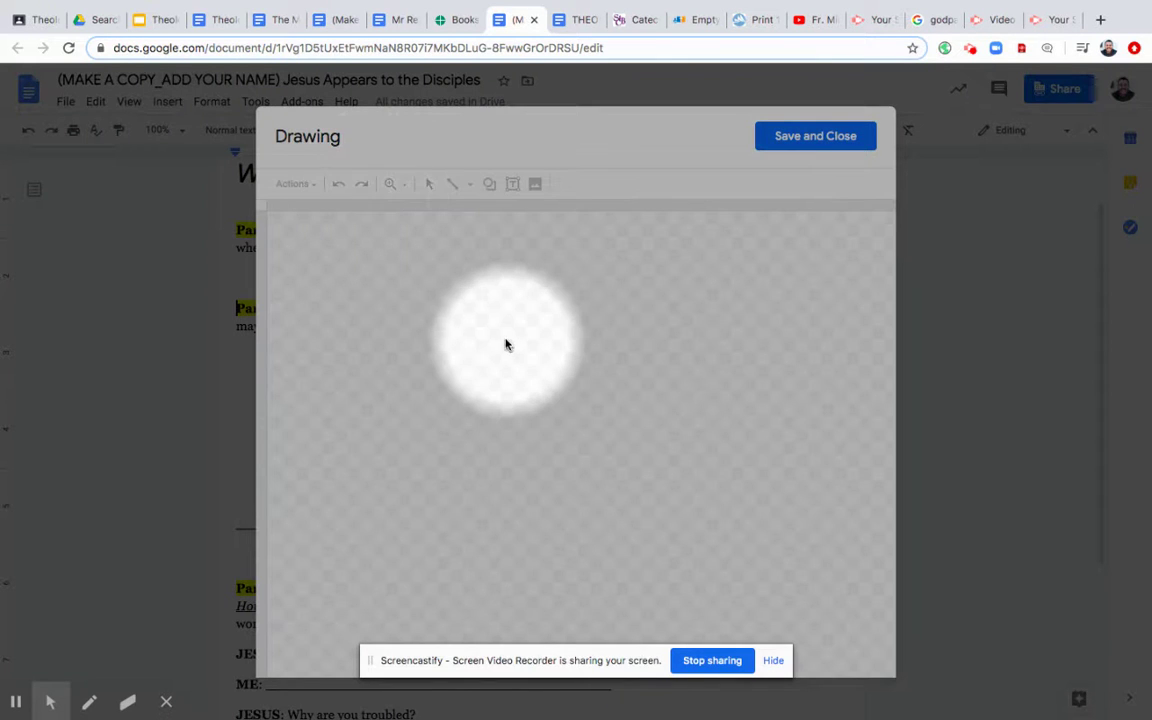
left_click(452, 205)
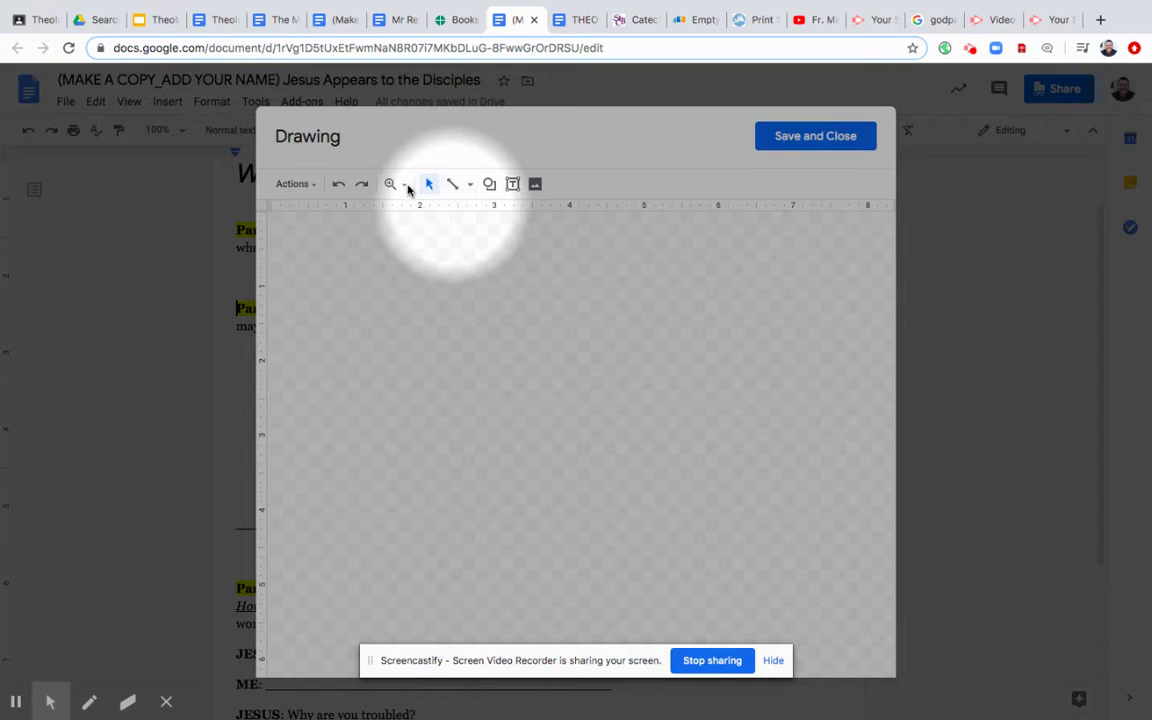
- Scribble a freehand face on the drawing canvas with two eyes, an open mouth, spiky hair and a head outline
left_click(471, 188)
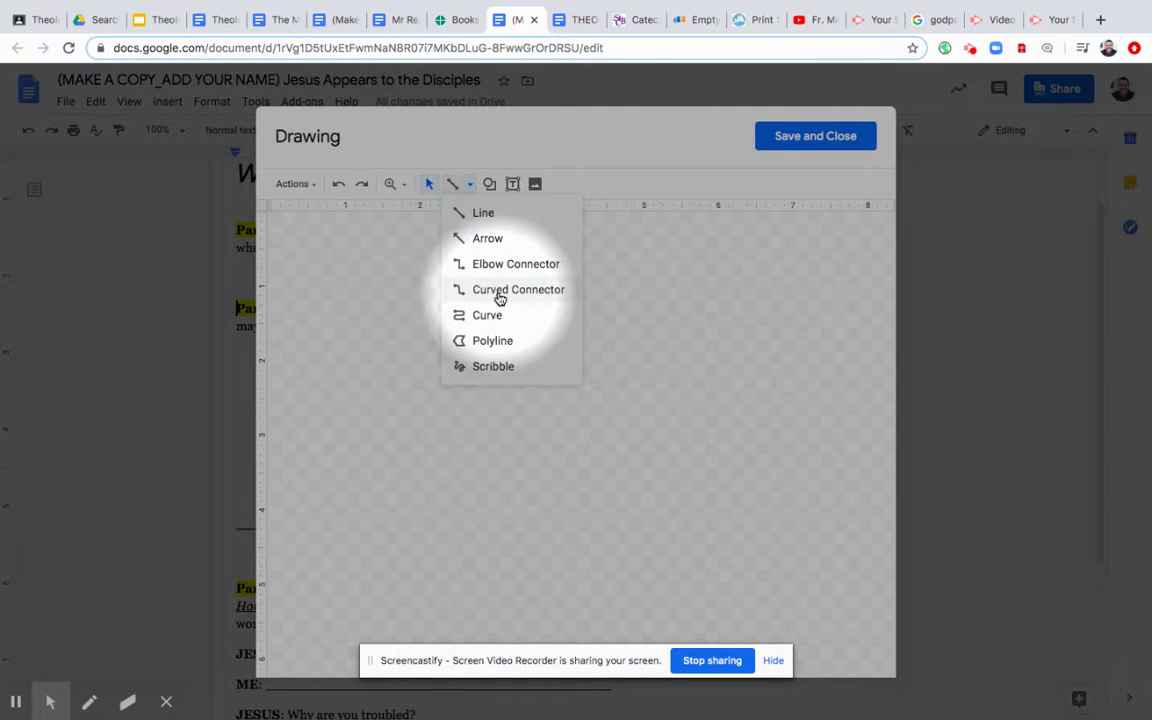
left_click(492, 366)
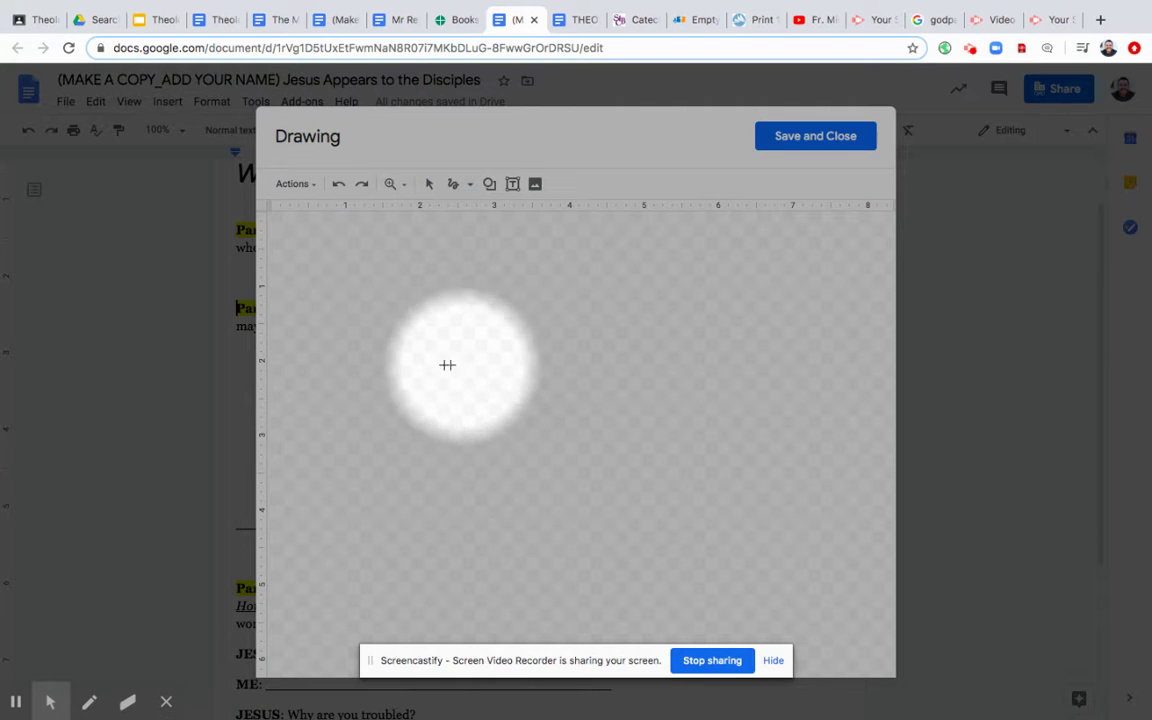
mouse_move(406, 345)
left_mouse_down()
mouse_move(437, 365)
mouse_move(410, 341)
mouse_move(457, 354)
mouse_move(469, 345)
mouse_move(466, 354)
mouse_move(460, 345)
left_mouse_up()
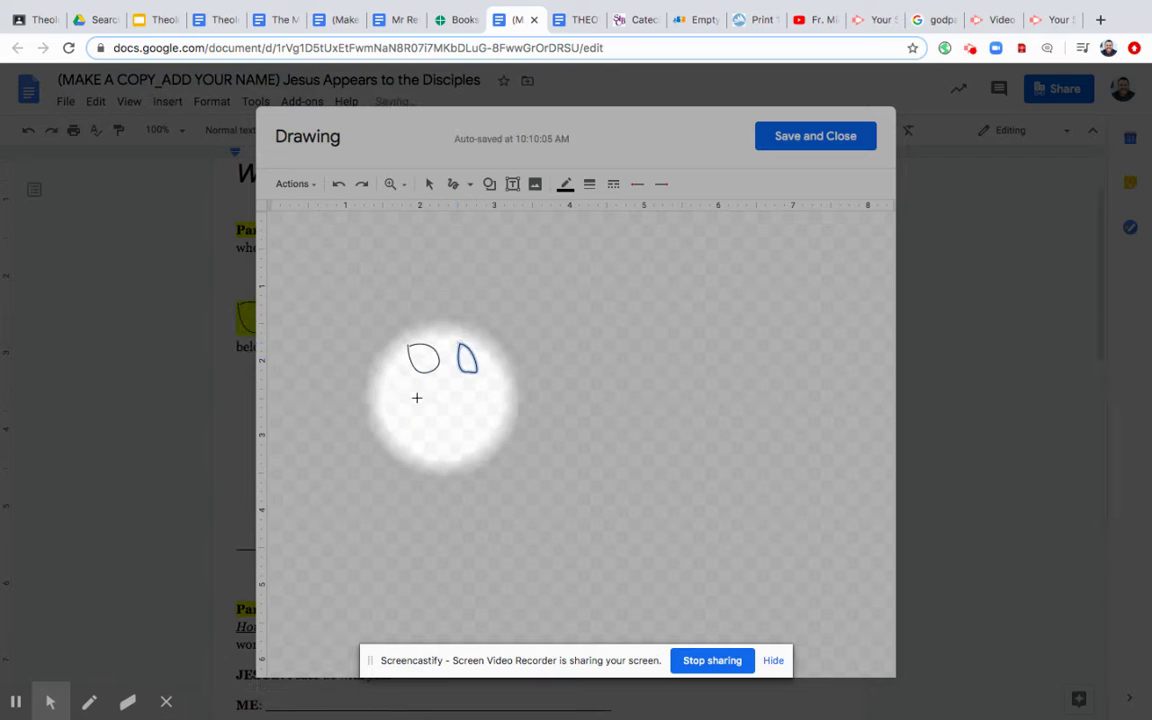
left_click(426, 397)
left_click_drag(426, 397, 464, 403)
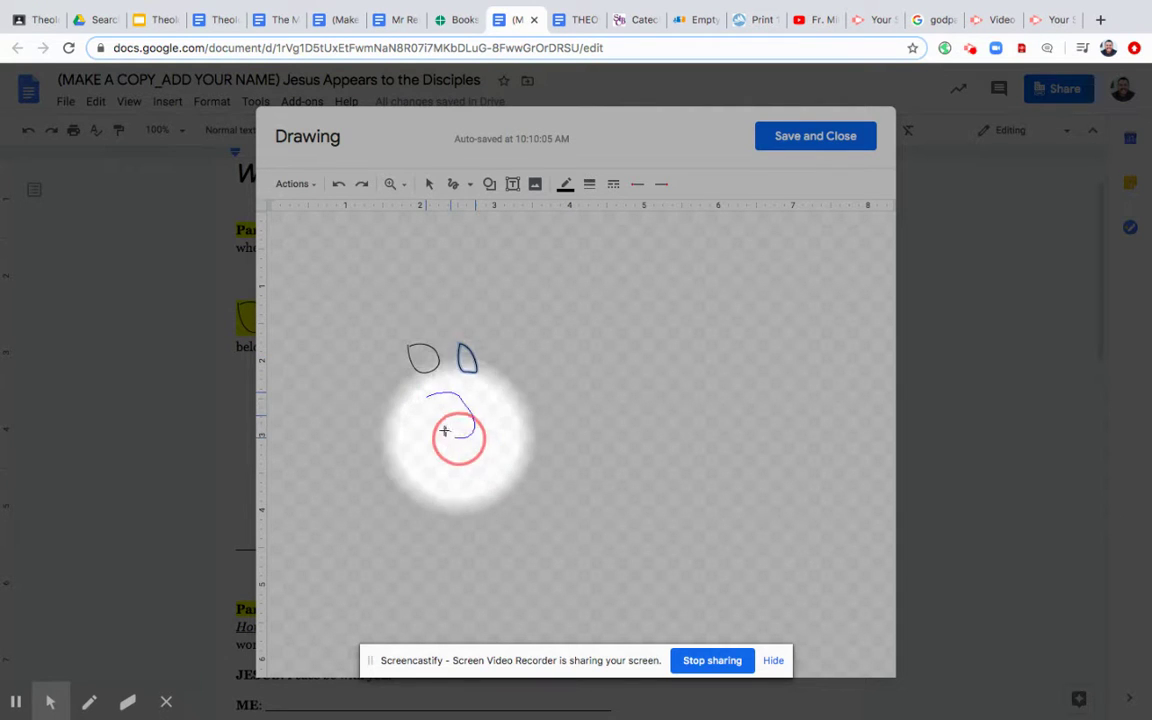
left_click_drag(444, 431, 430, 396)
mouse_move(388, 345)
left_mouse_down()
mouse_move(391, 300)
mouse_move(437, 316)
mouse_move(490, 312)
left_mouse_up()
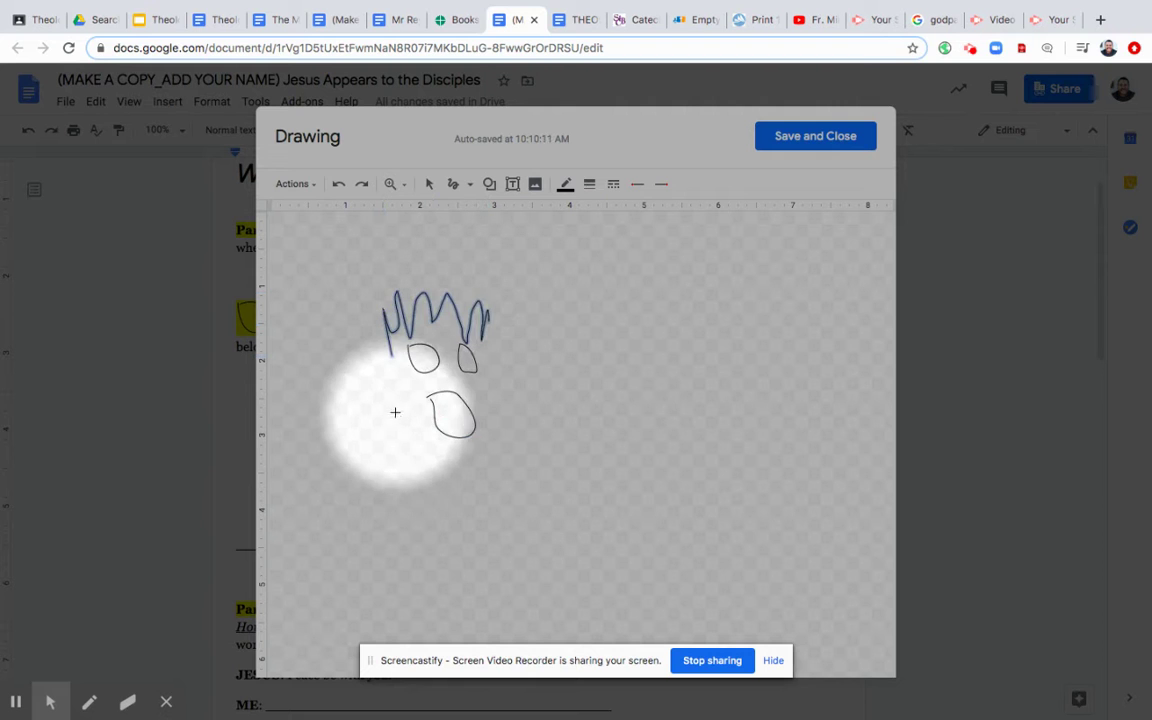
mouse_move(396, 410)
left_mouse_down()
mouse_move(478, 450)
mouse_move(510, 424)
mouse_move(490, 376)
mouse_move(388, 386)
mouse_move(389, 362)
left_mouse_up()
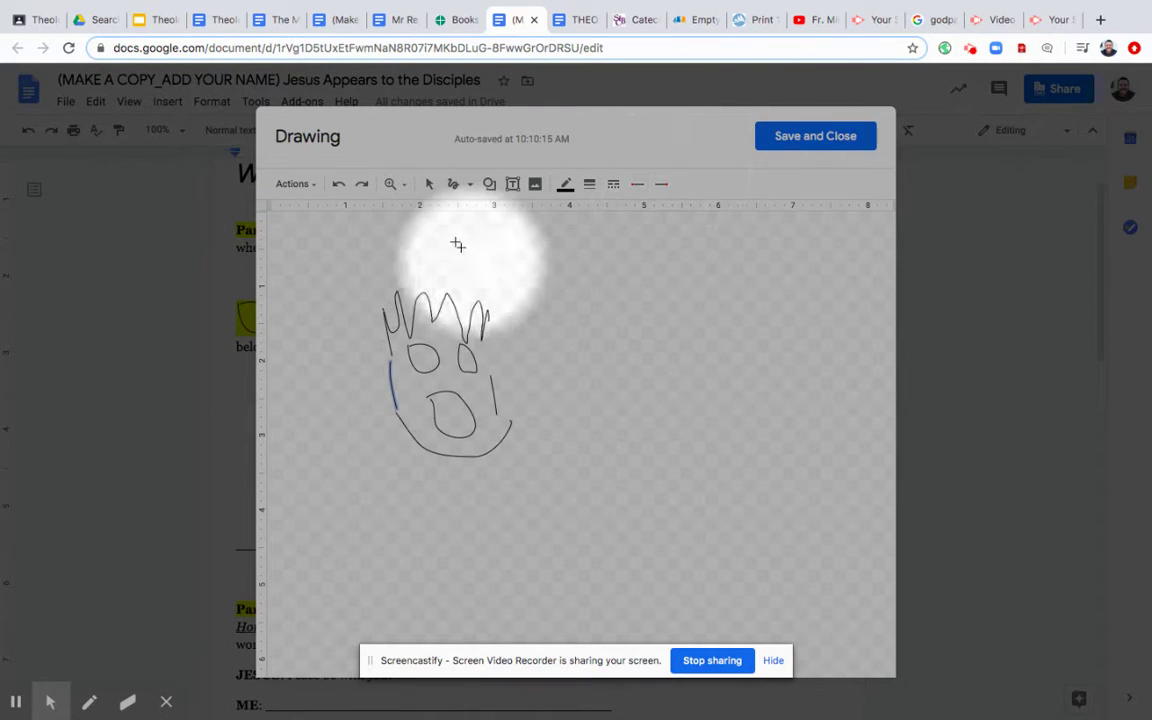
- Undo the head outline, hair and mouth strokes, and save the two eyes into the worksheet as a drawing
left_click(340, 186)
left_click(340, 186)
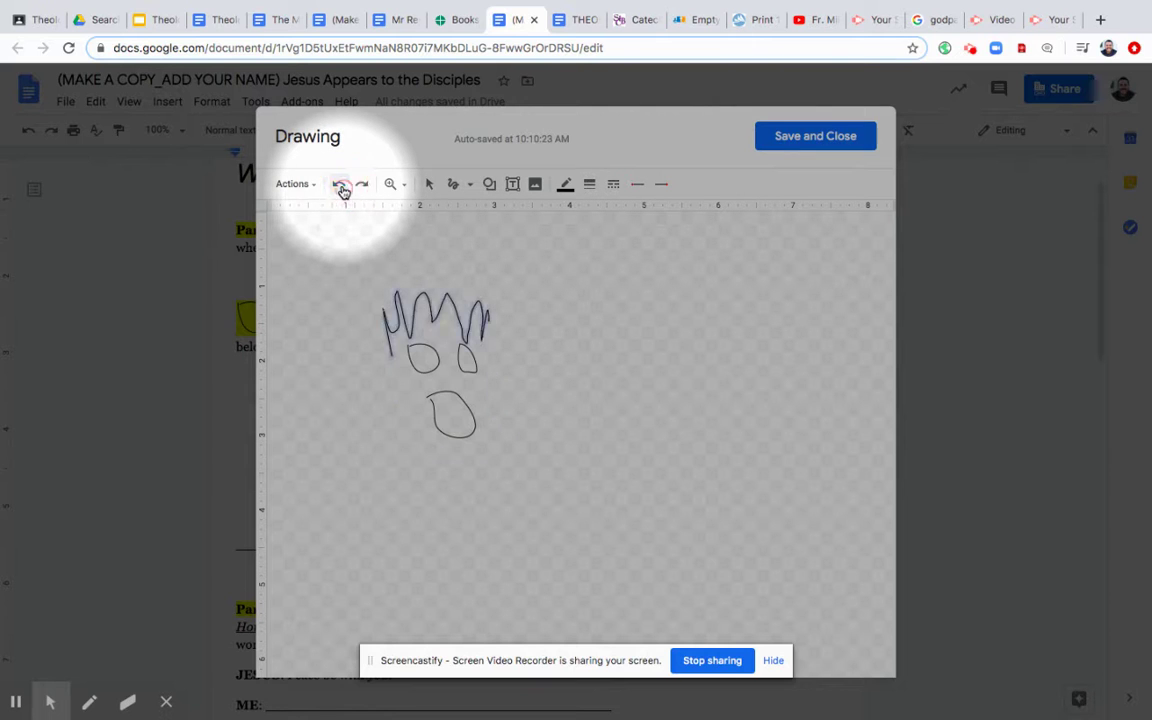
left_click(340, 186)
left_click(340, 186)
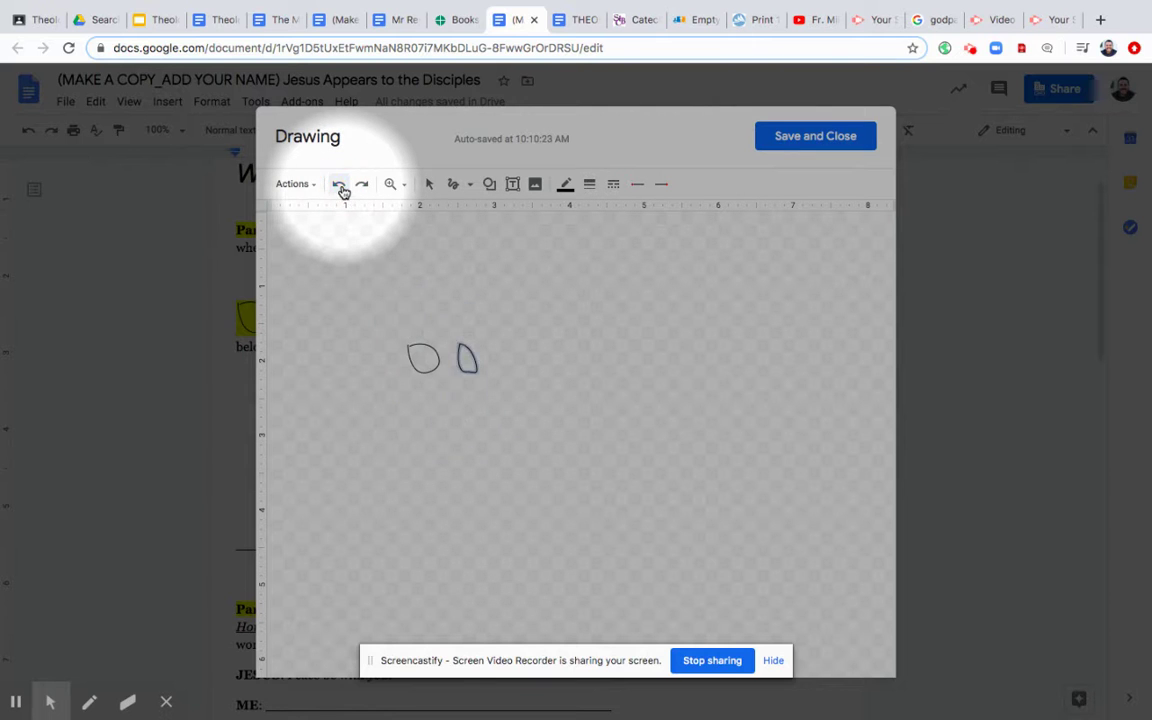
left_click(772, 144)
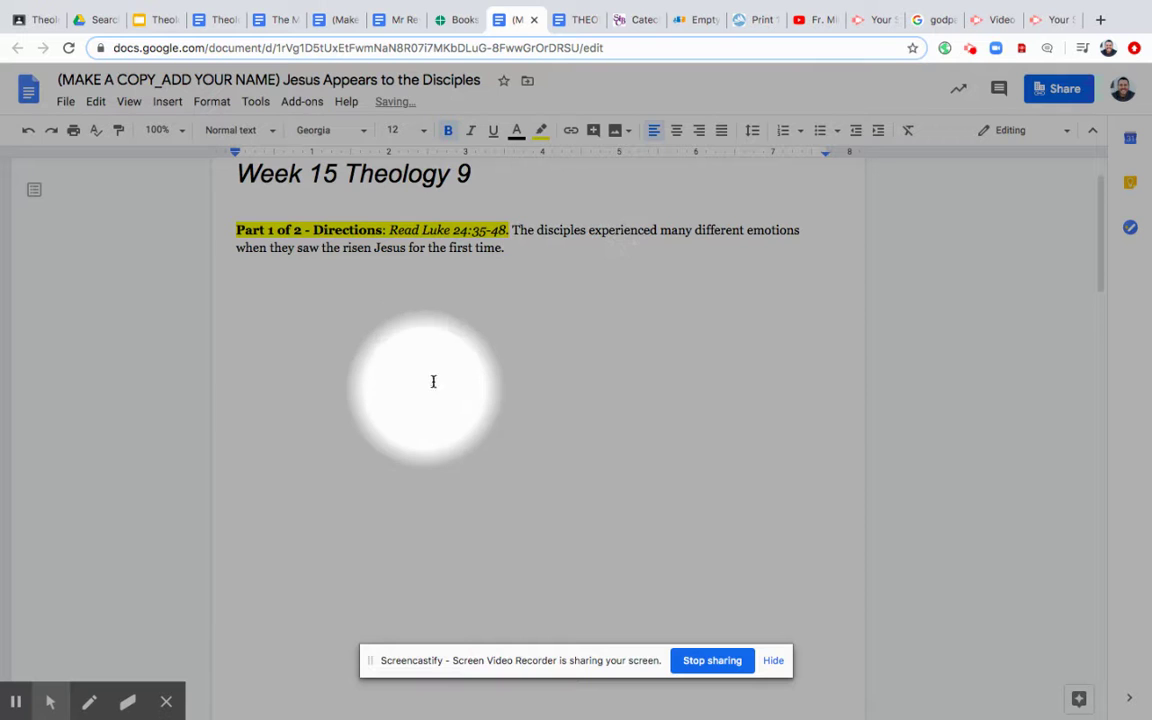
- Delete the inserted drawing from the start of the Part 2 directions
scroll(401, 440, "down", 3)
scroll(398, 440, "up", 3)
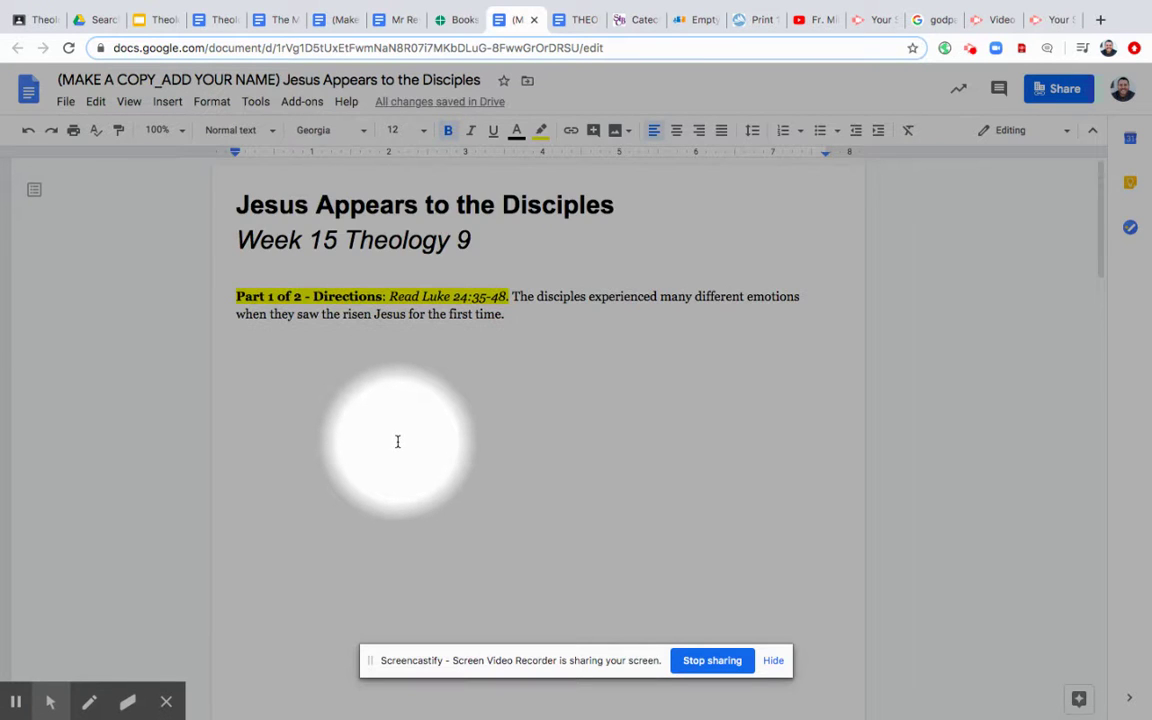
left_click(380, 427)
scroll(355, 425, "down", 3)
scroll(347, 420, "up", 3)
scroll(347, 420, "down", 6)
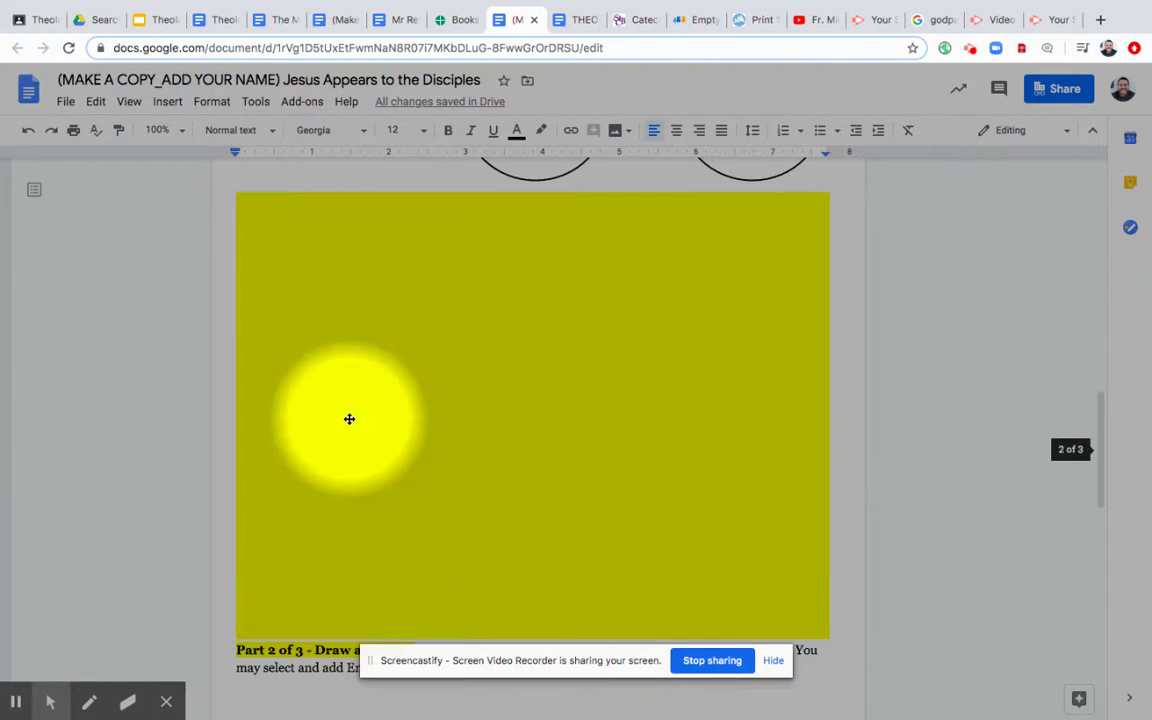
left_click(381, 417)
key("Delete")
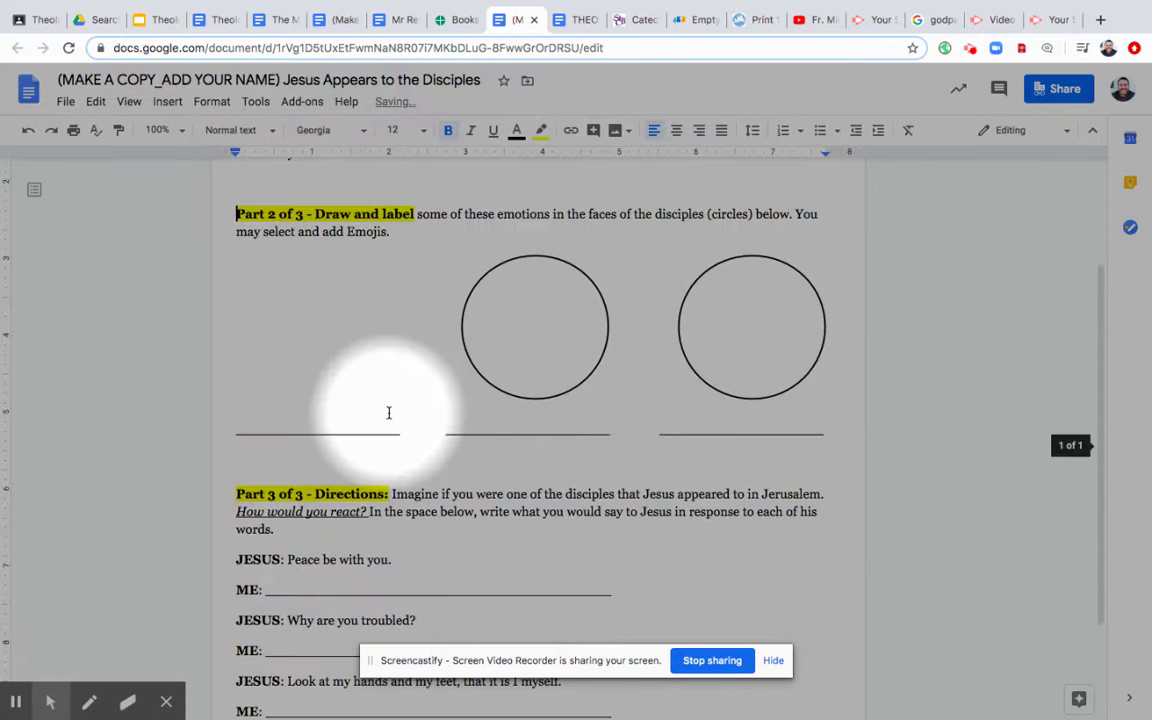
- Place the text cursor in the empty space above the first label line in Part 2
left_click(368, 393)
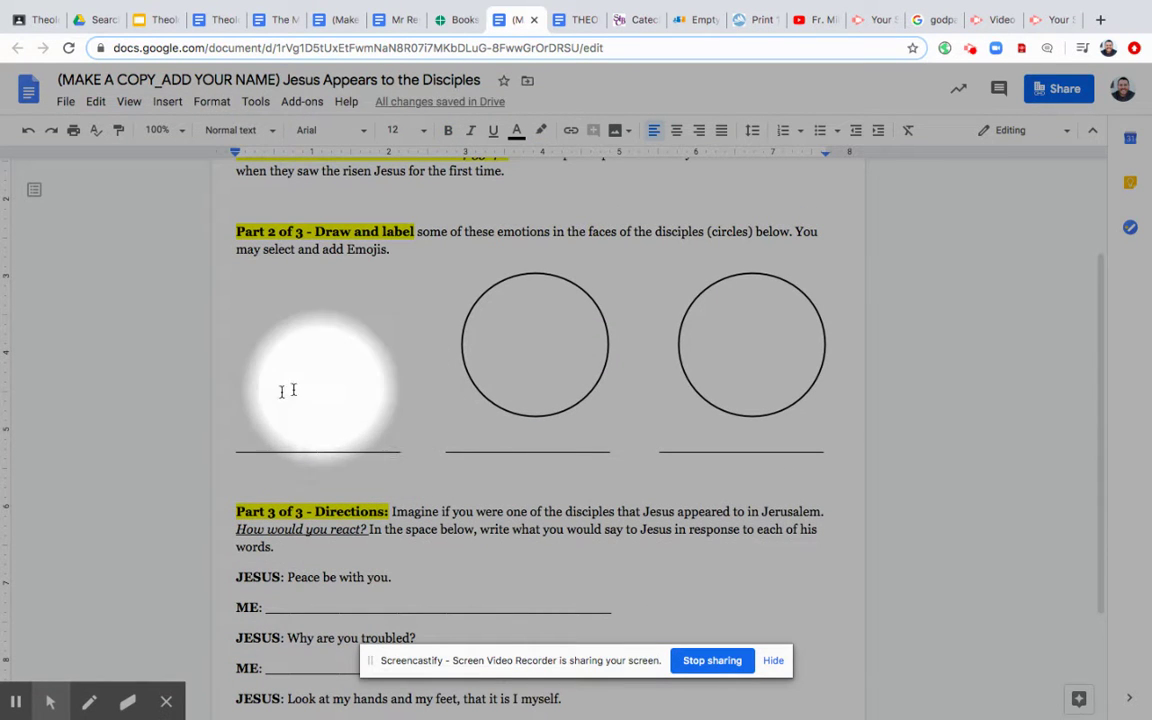
mouse_move(237, 390)
left_mouse_down()
mouse_move(275, 393)
mouse_move(259, 393)
left_mouse_up()
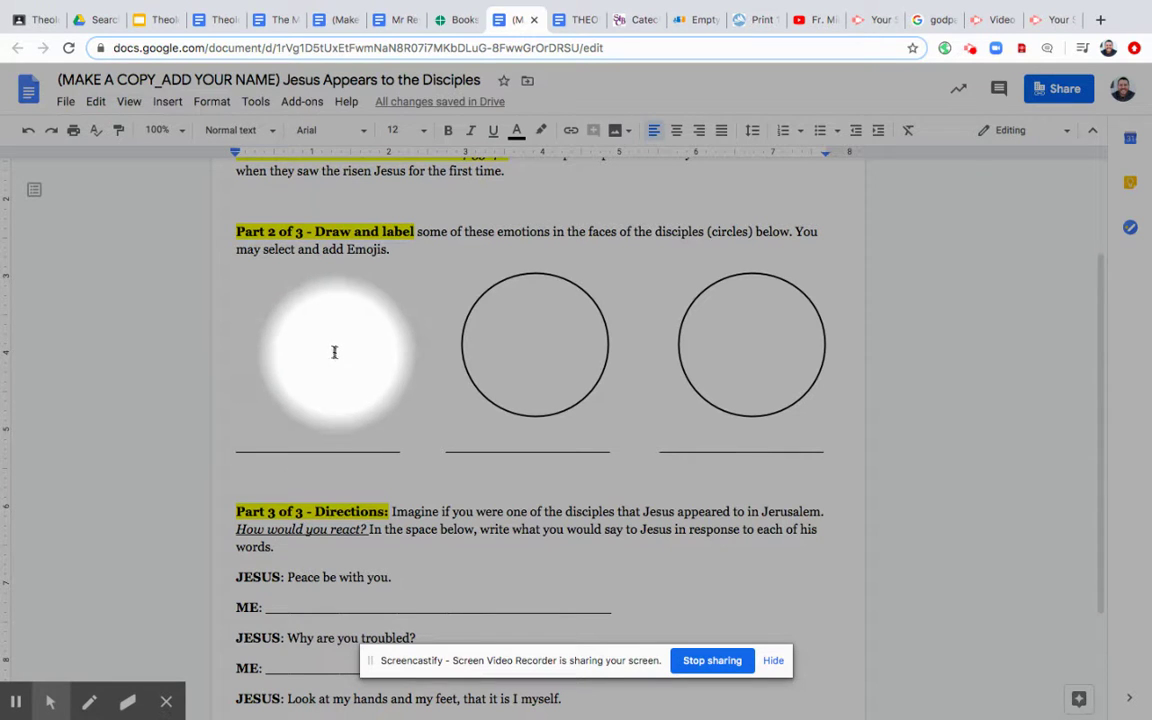
left_click(170, 102)
mouse_move(185, 130)
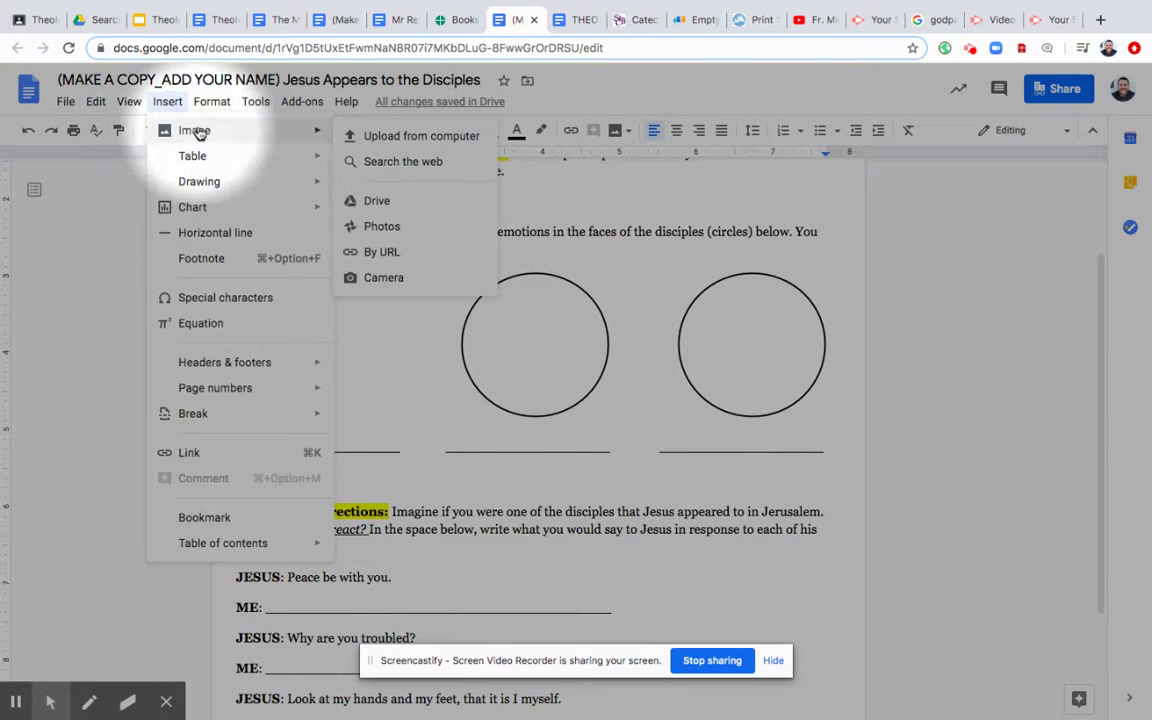
left_click(395, 143)
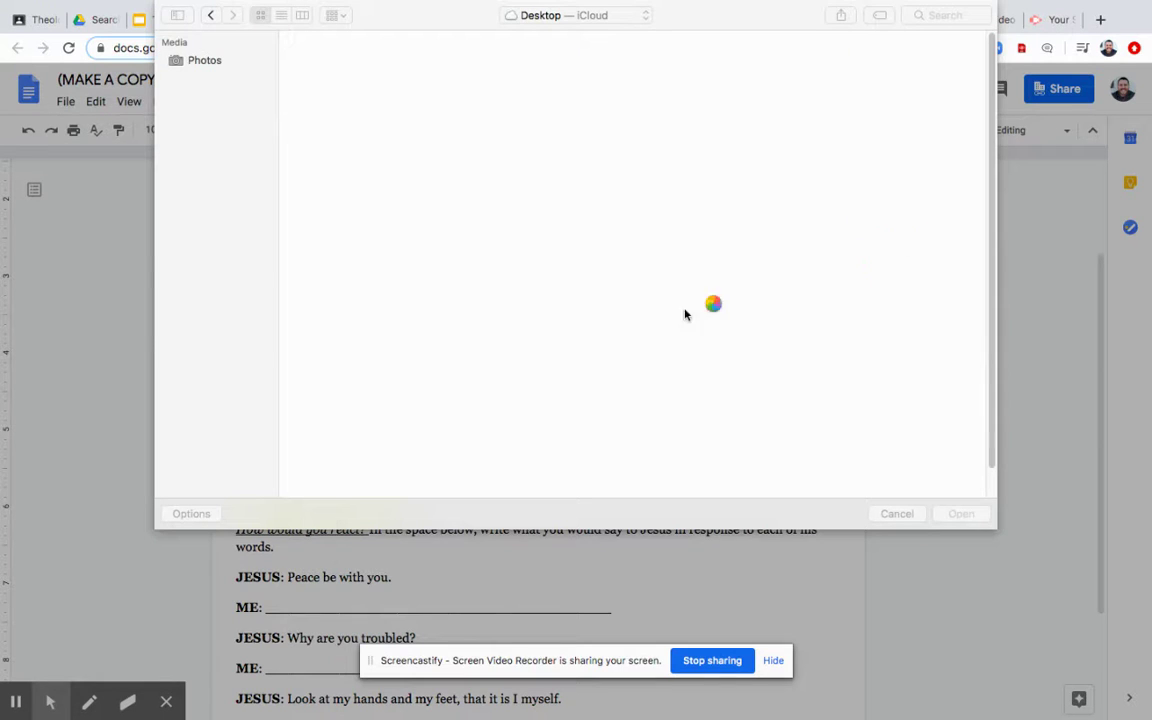
scroll(452, 398, "down", 10)
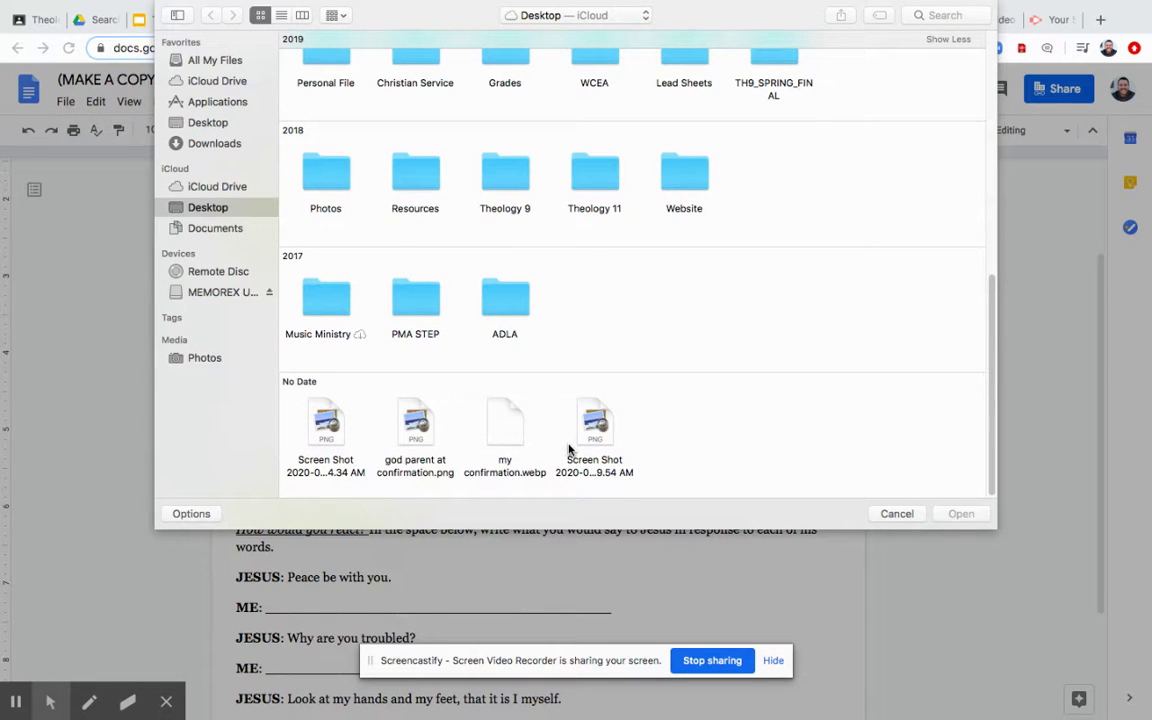
left_click(645, 562)
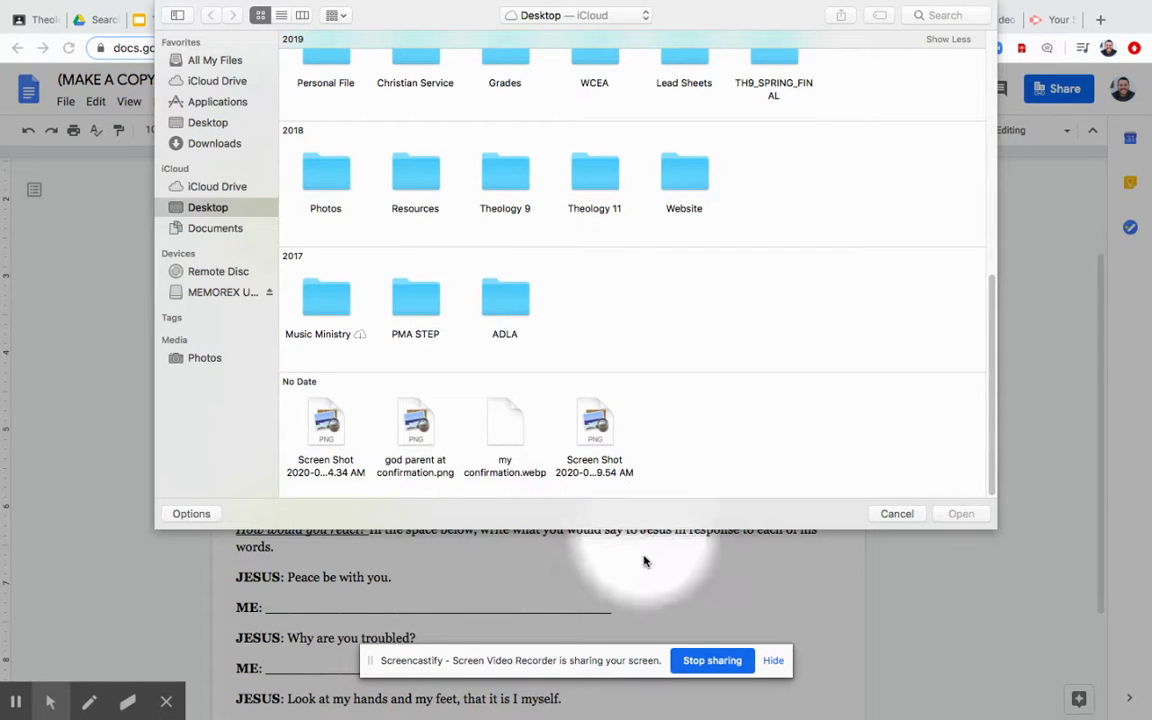
left_click(886, 517)
- Start inserting an image from the web and search for "emoji faces"
left_click(214, 103)
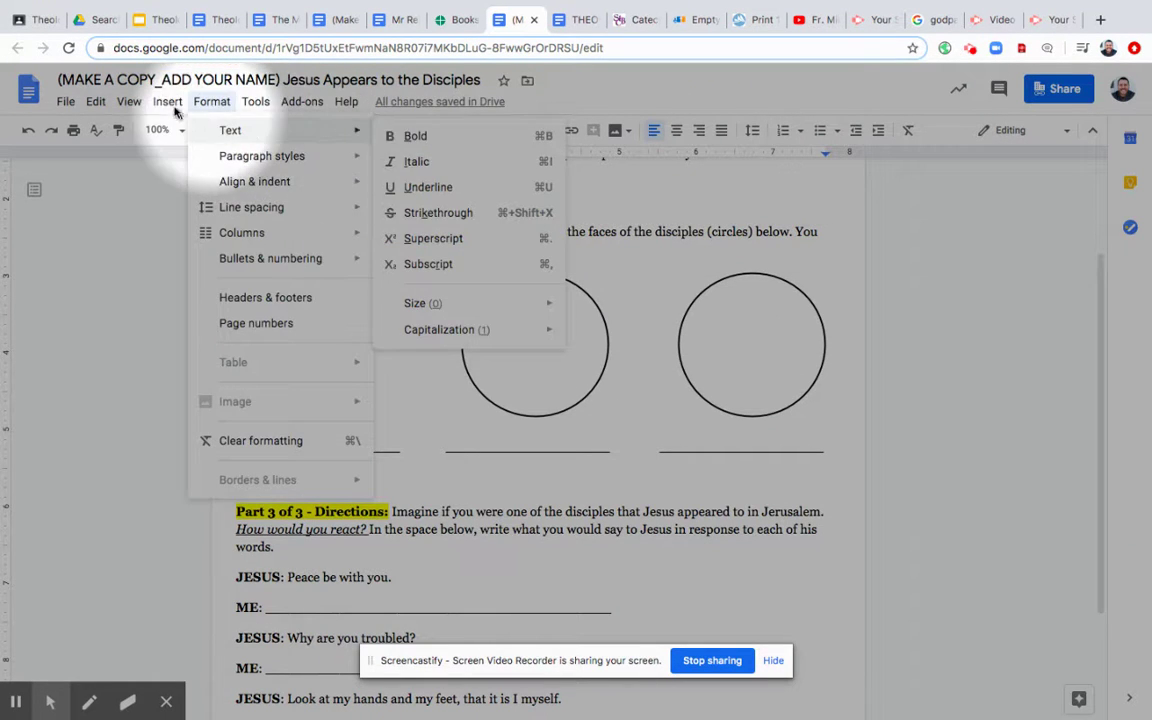
mouse_move(167, 106)
mouse_move(285, 134)
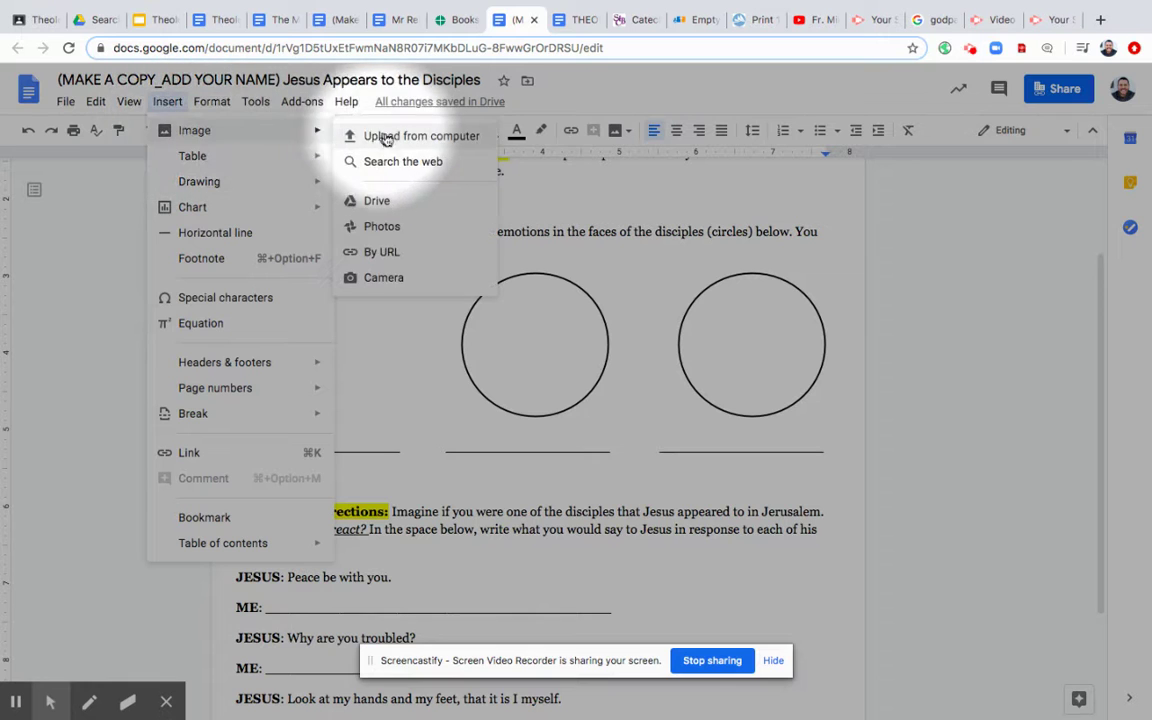
left_click(400, 163)
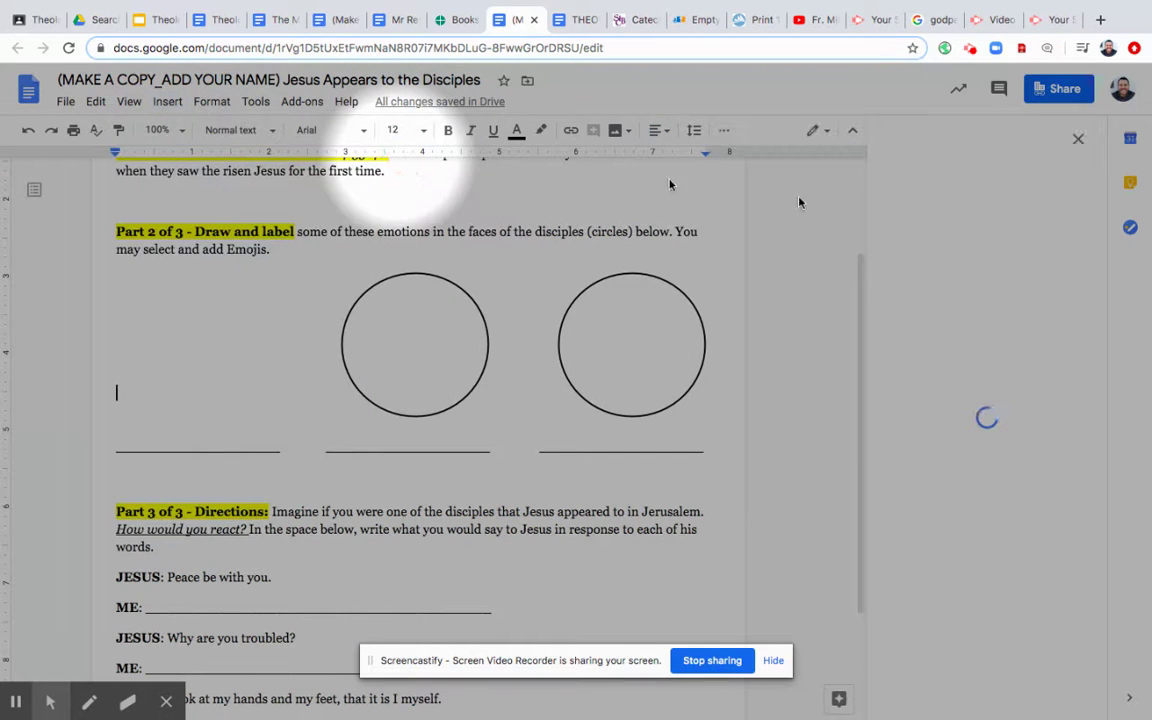
left_click(976, 142)
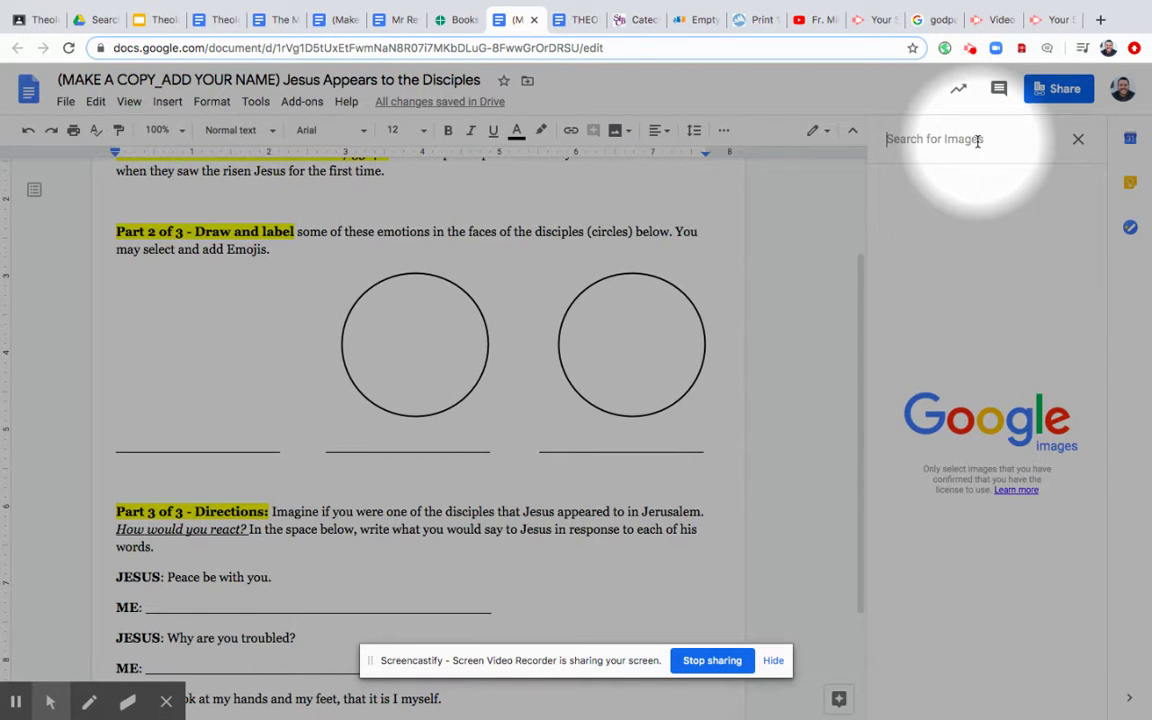
type("emoj")
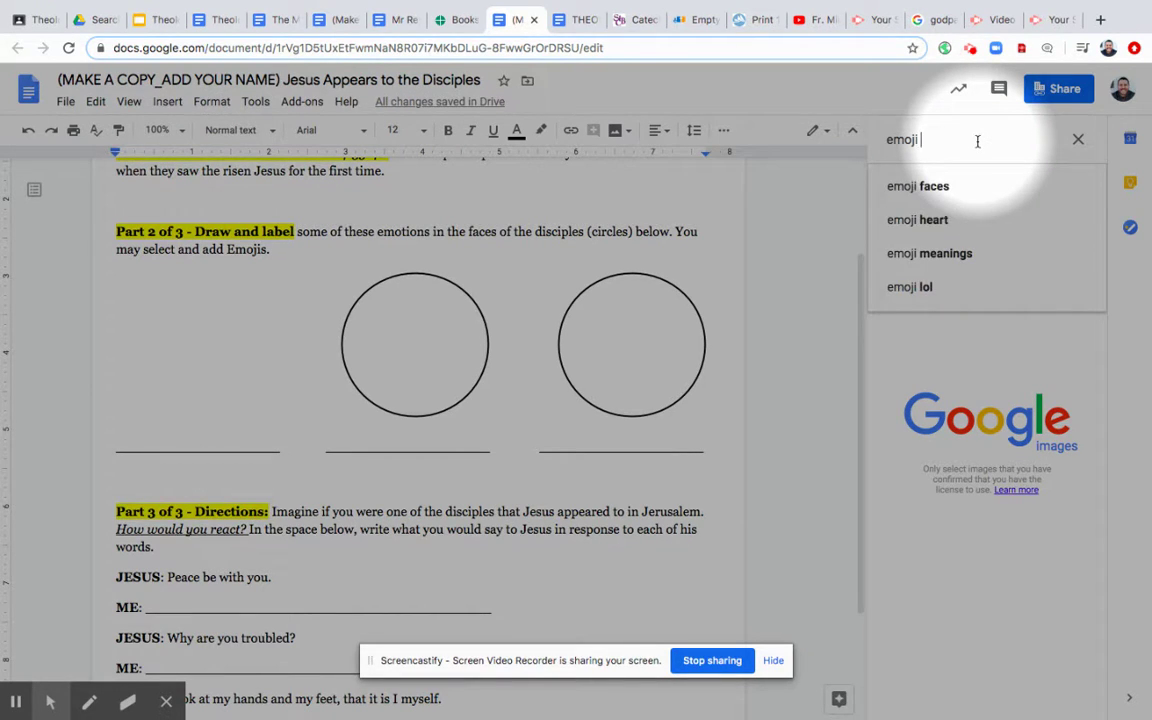
type("i")
left_click(948, 188)
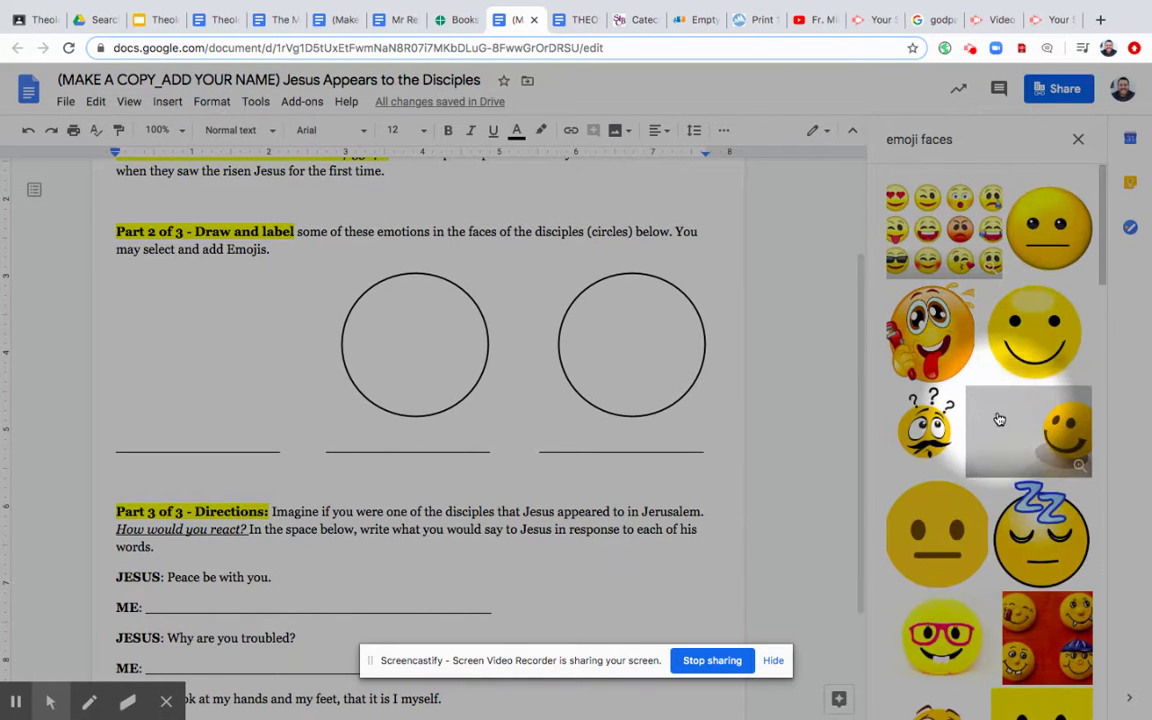
- Find the yellow emoji with upward-looking eyes and a wide-open mouth in the image results and insert it
scroll(998, 418, "down", 2)
scroll(998, 418, "down", 8)
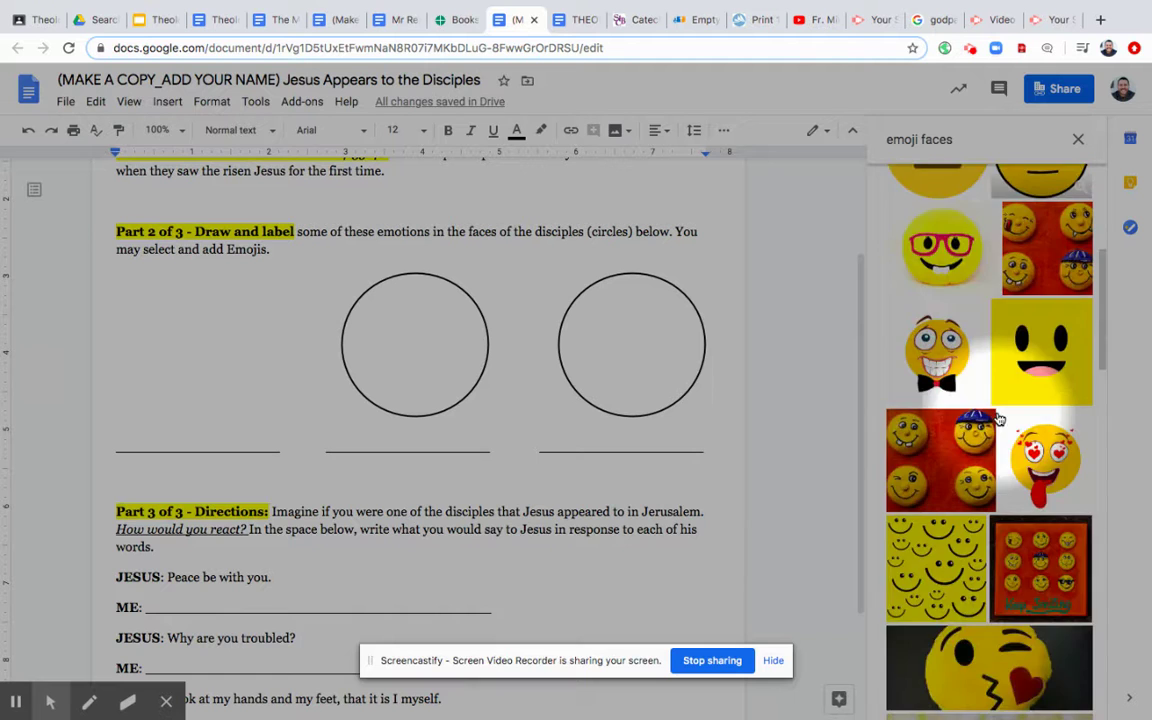
scroll(998, 418, "down", 5)
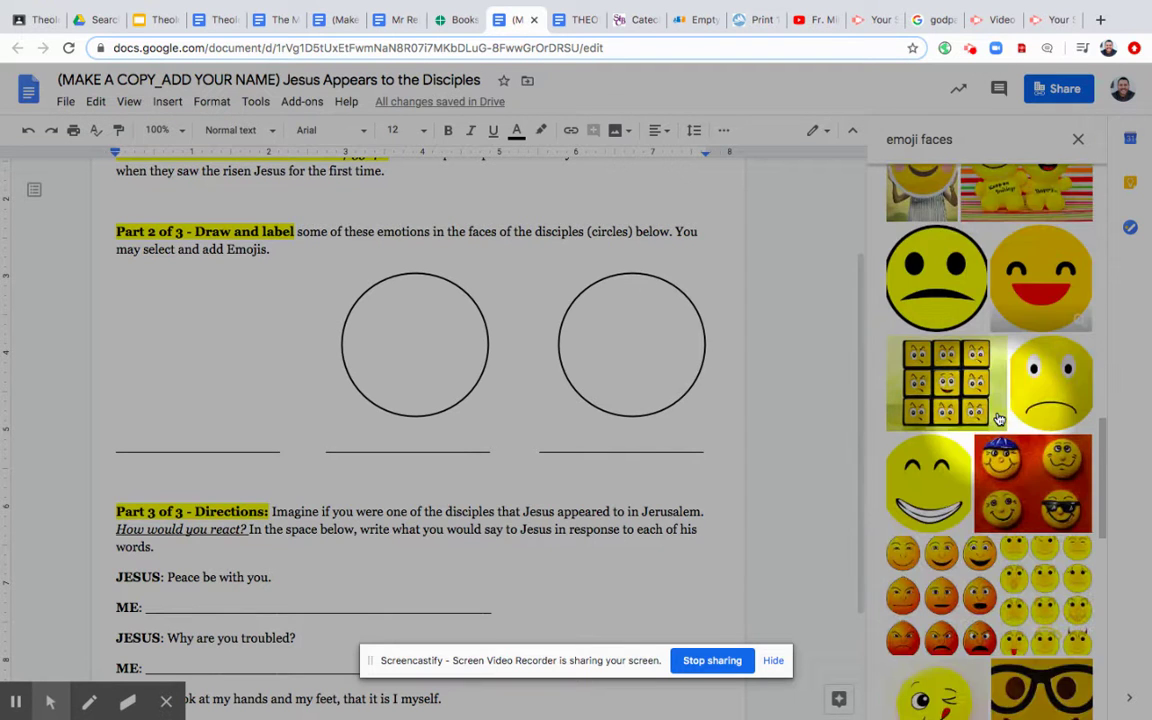
scroll(998, 418, "down", 8)
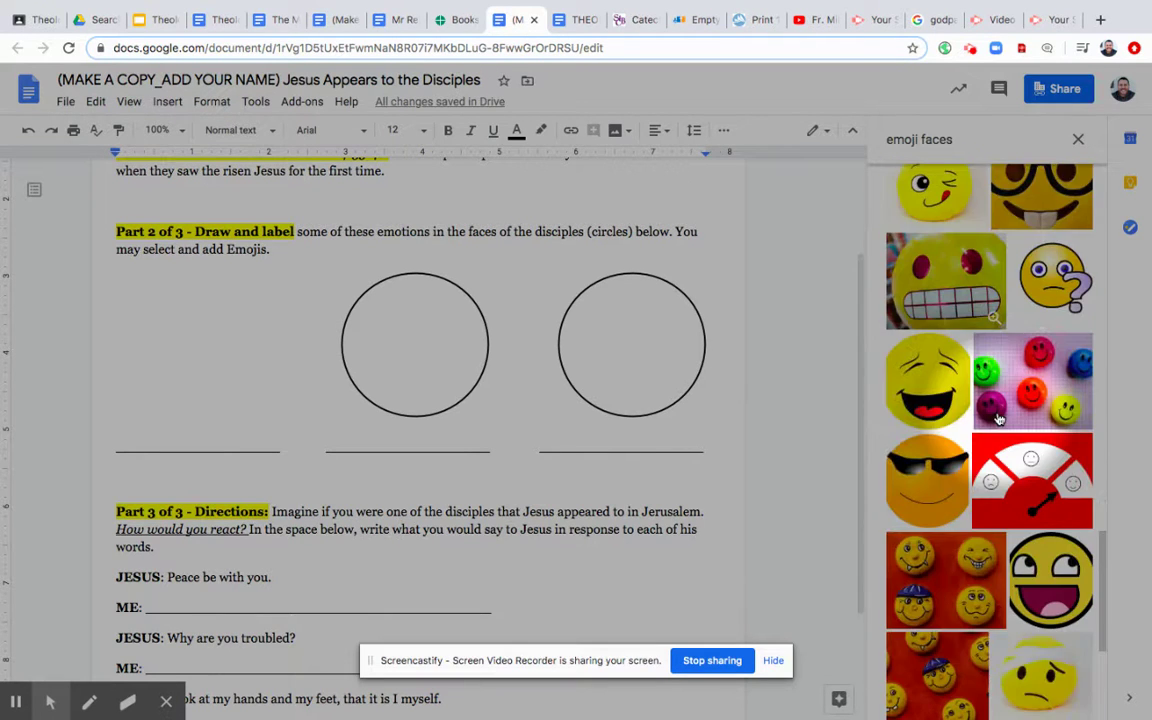
scroll(1001, 420, "down", 8)
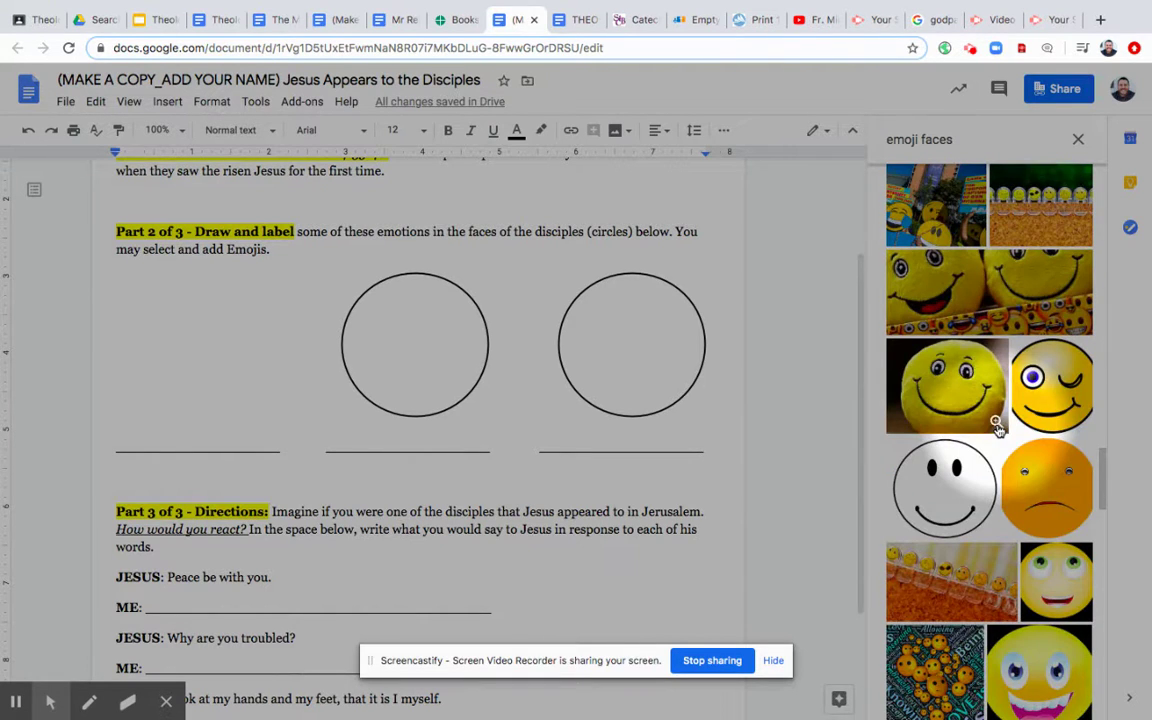
scroll(998, 427, "down", 3)
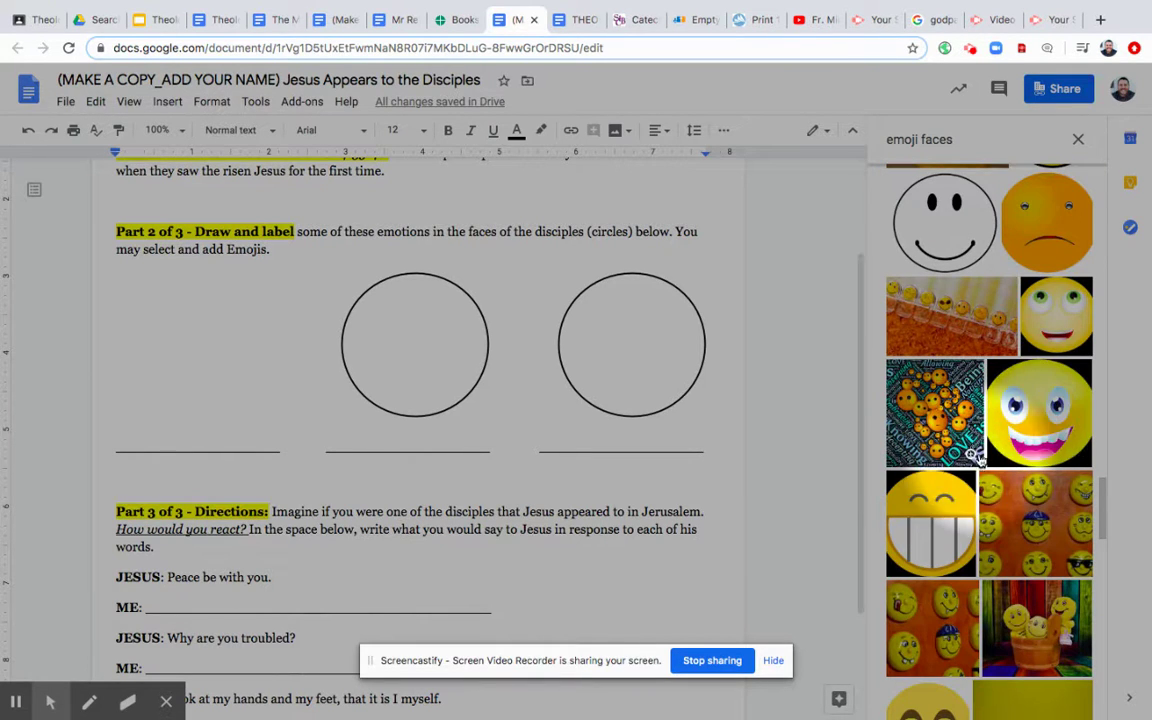
scroll(985, 450, "down", 3)
scroll(981, 461, "down", 3)
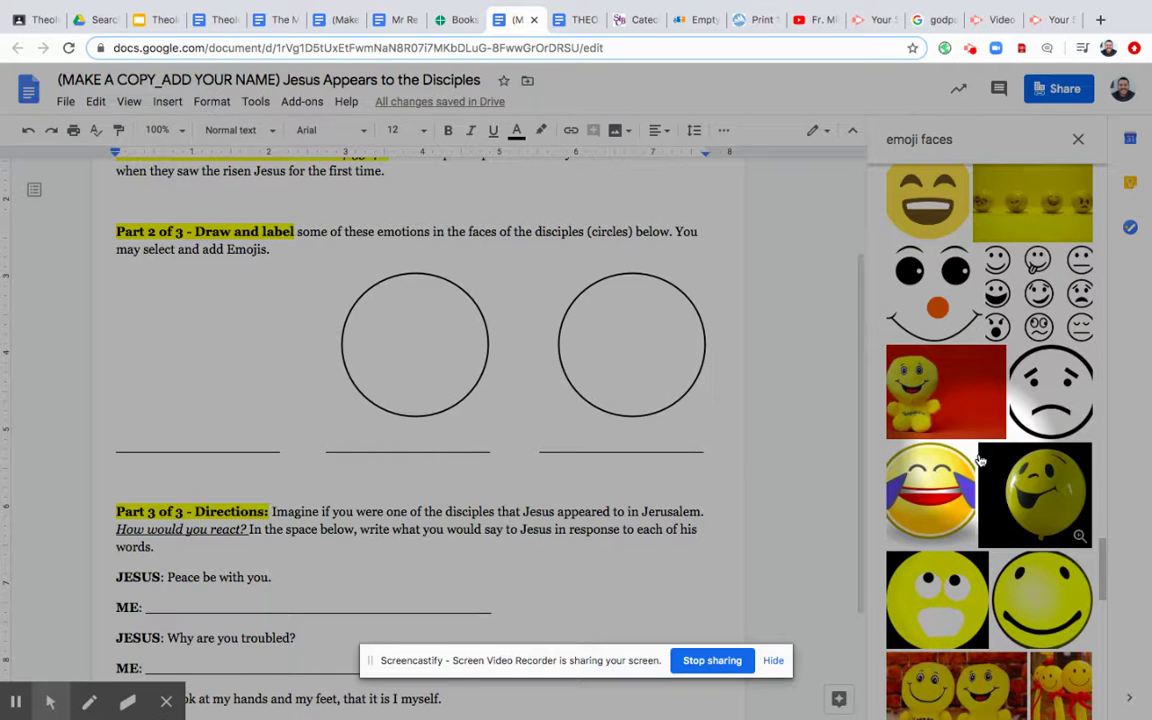
scroll(978, 462, "down", 2)
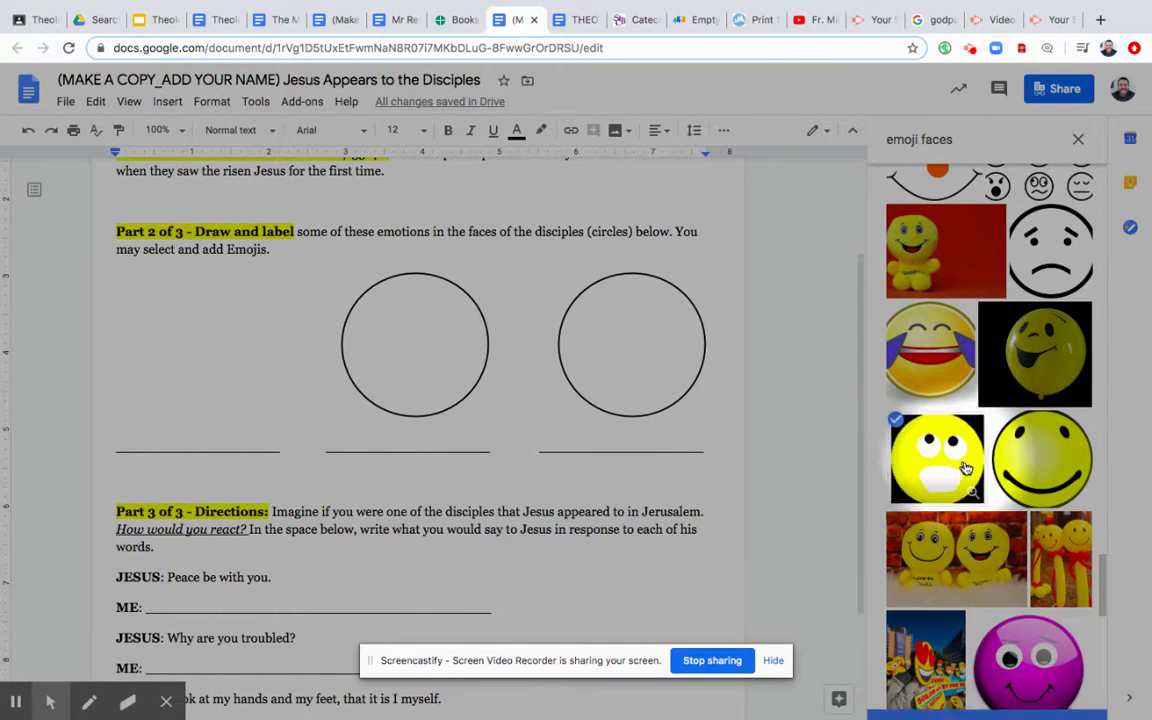
left_click(955, 463)
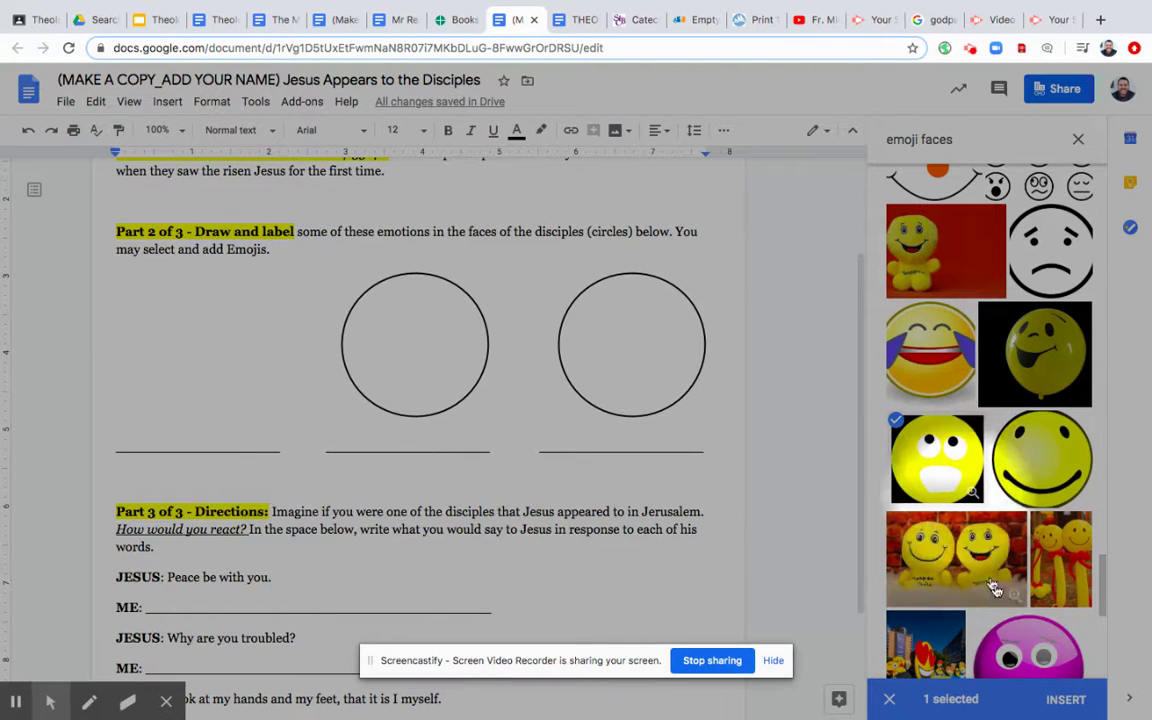
left_click(1068, 701)
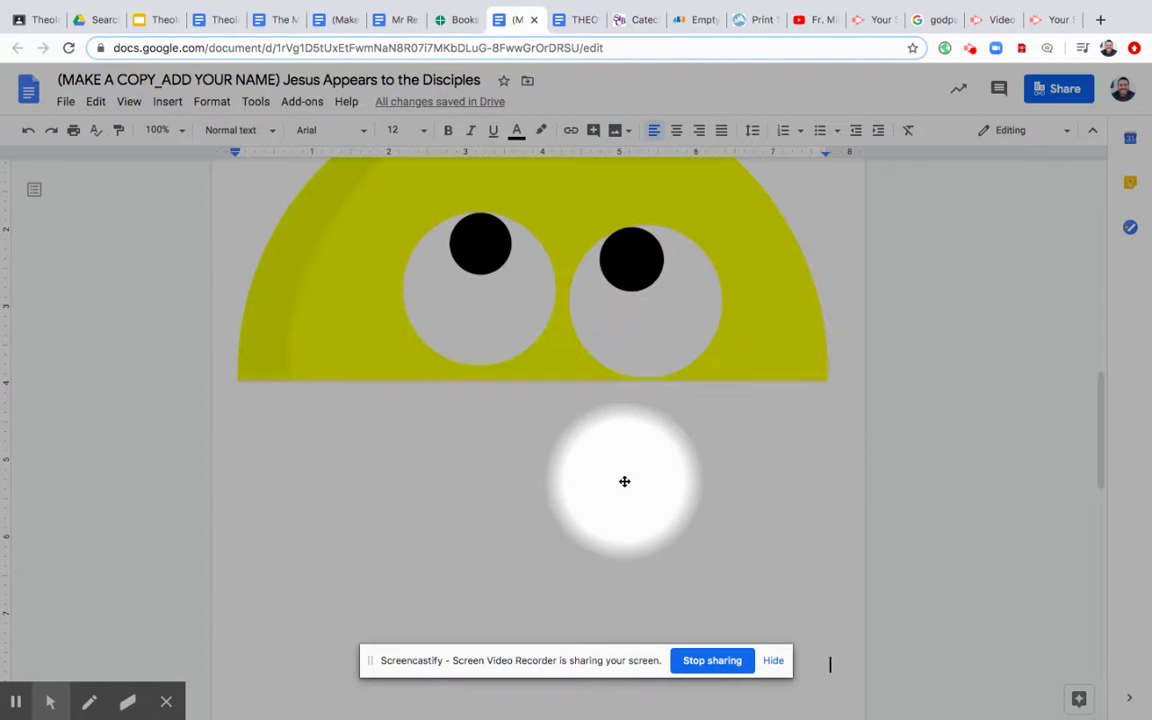
- Shrink the inserted emoji proportionally to about the size of the face circles so it fits above the first label line
left_click(697, 496)
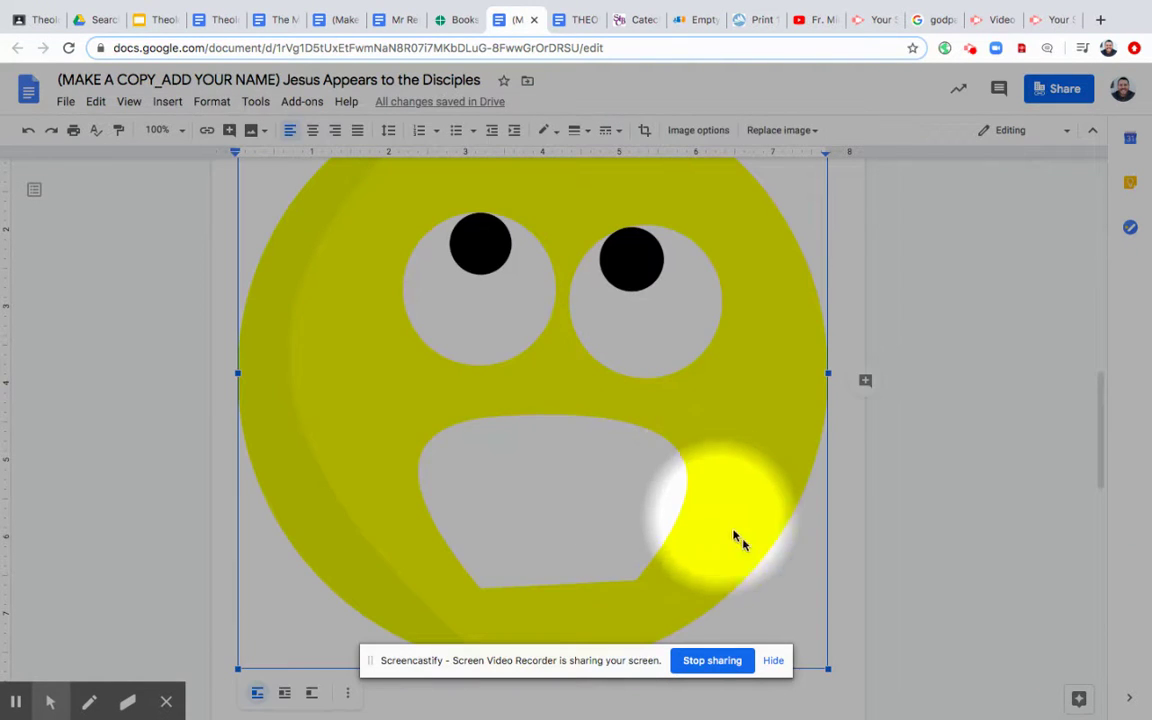
left_click_drag(828, 669, 352, 232)
scroll(375, 391, "up", 6)
scroll(366, 396, "up", 1)
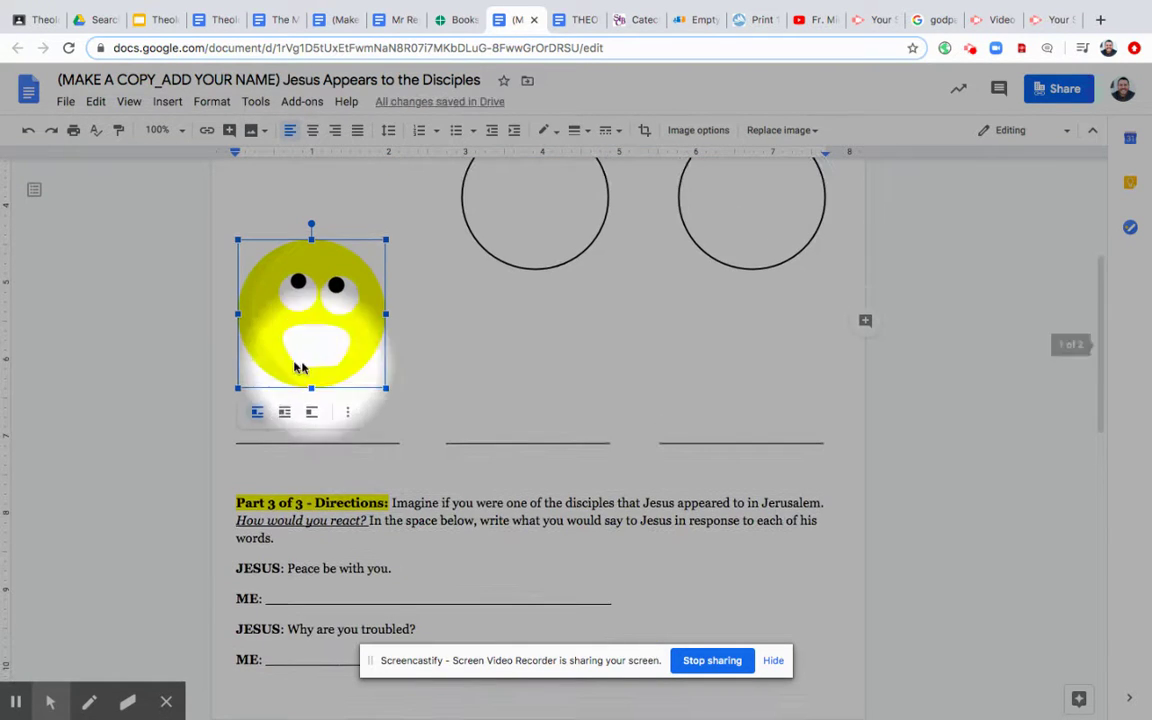
left_click(395, 350)
left_click(527, 267)
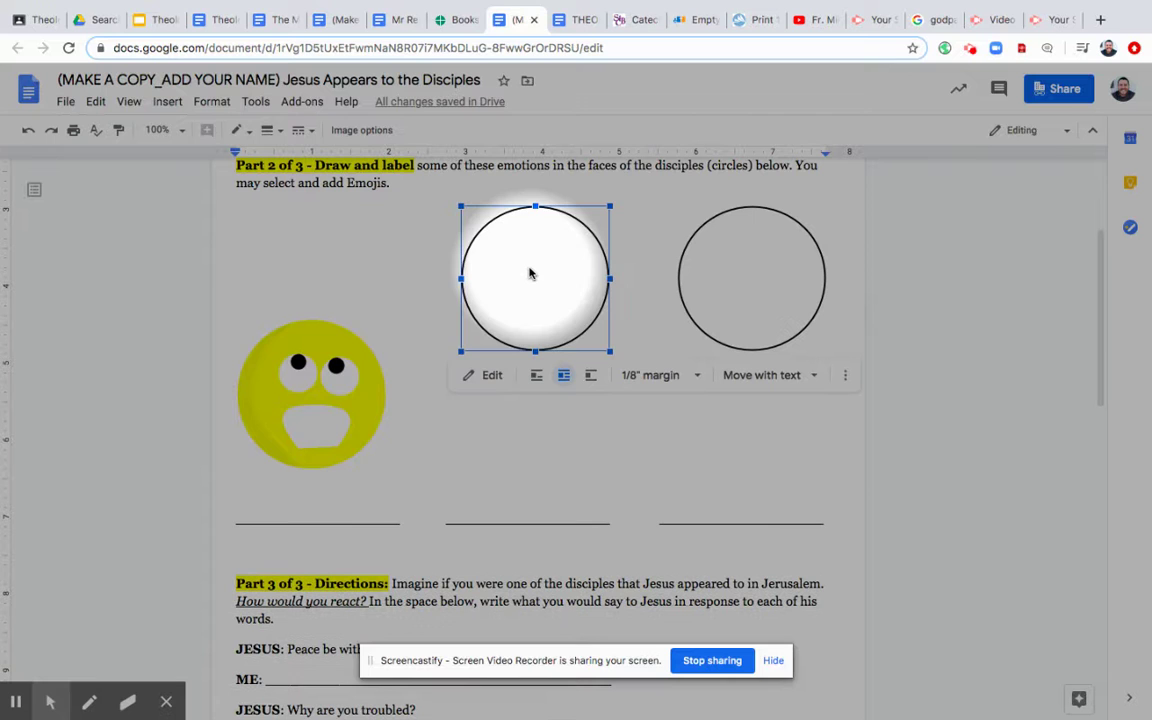
left_click(318, 345)
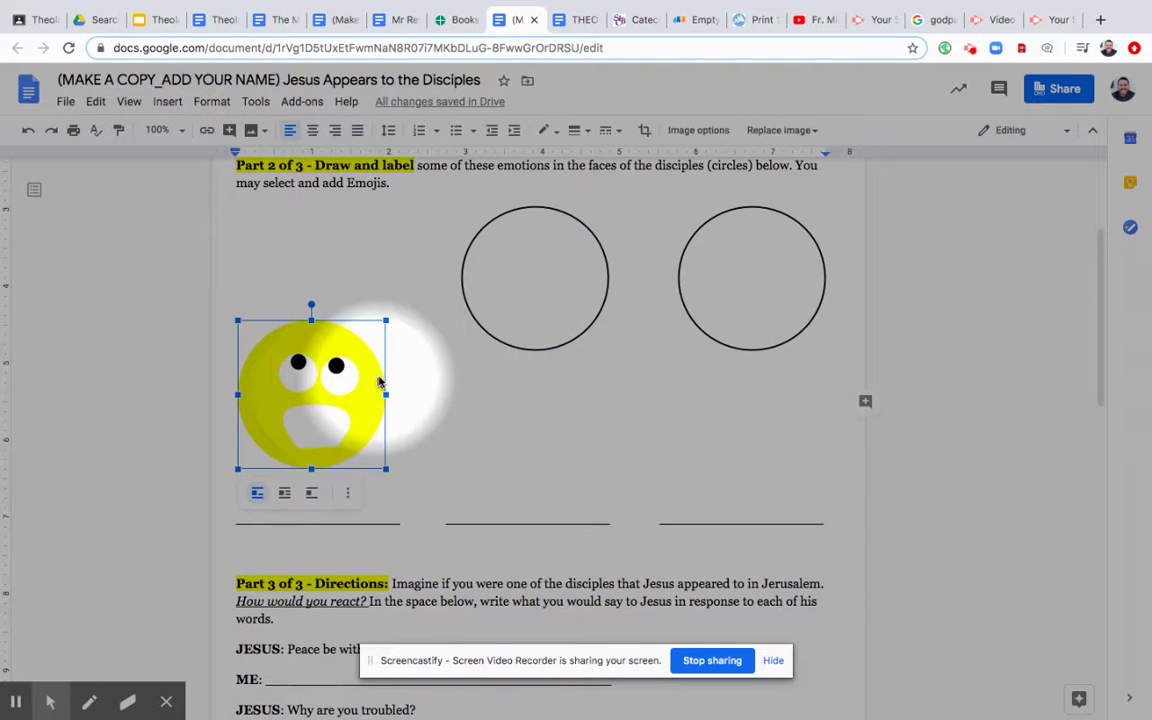
scroll(335, 410, "down", 1)
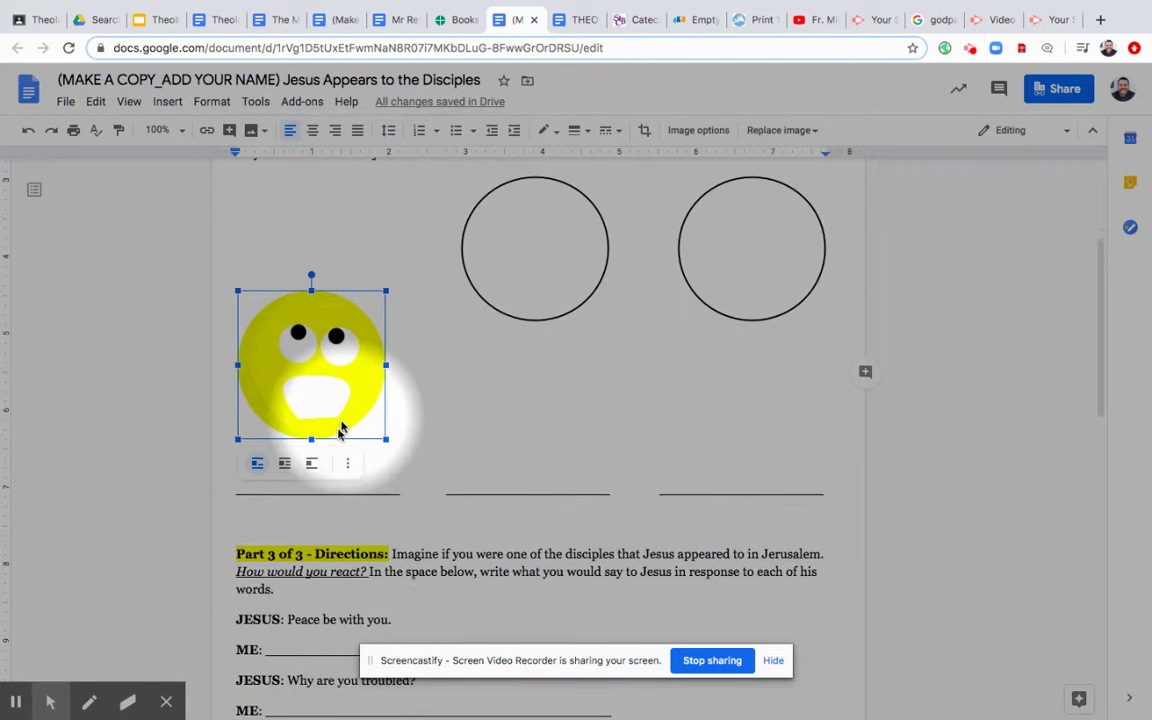
- Enter the sample label "type" on the first label line beneath the emoji and delete it again
left_click(270, 488)
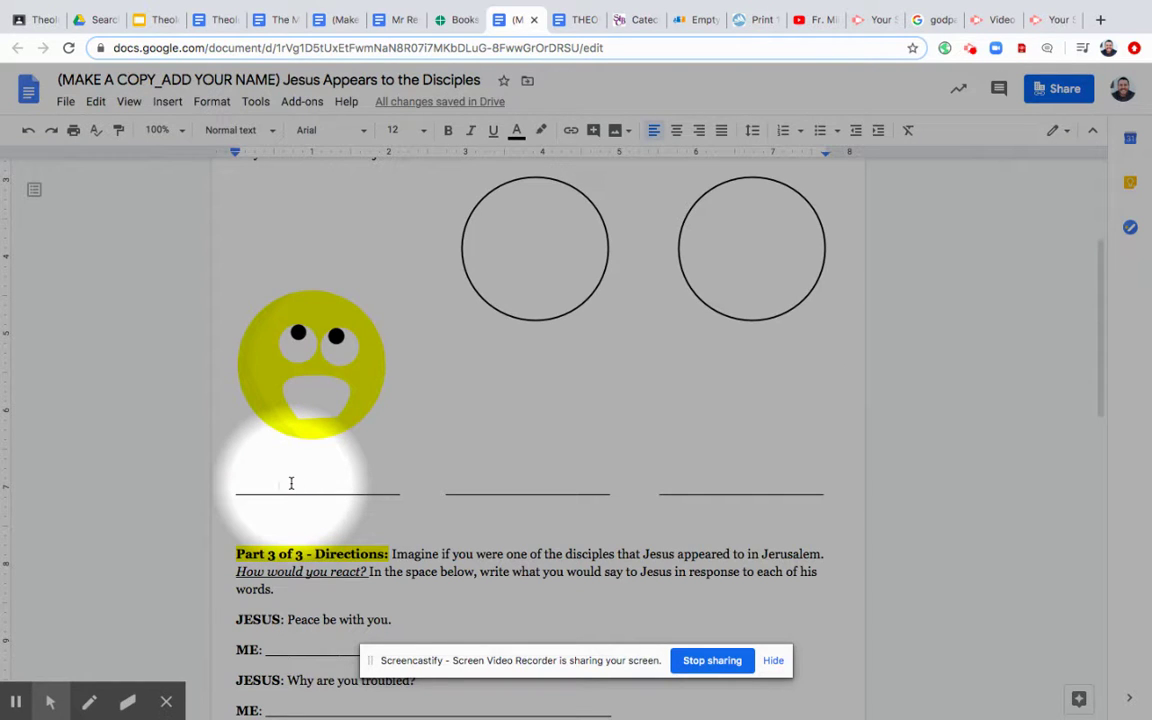
type("type")
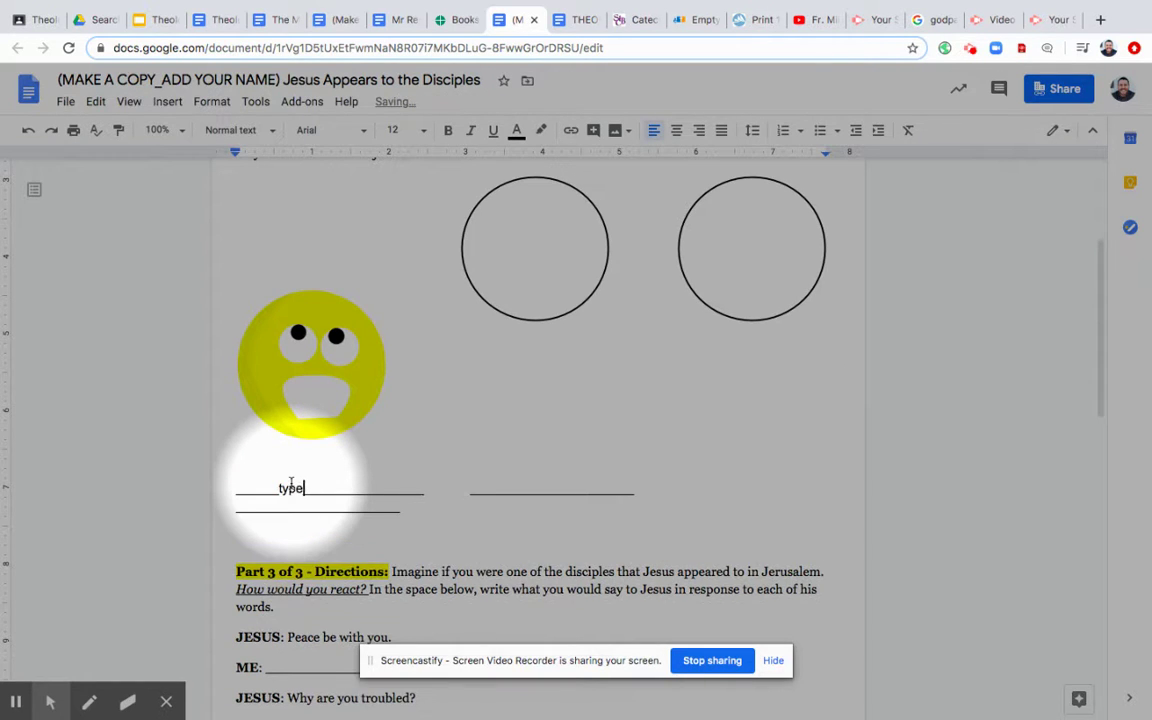
key("BackSpace")
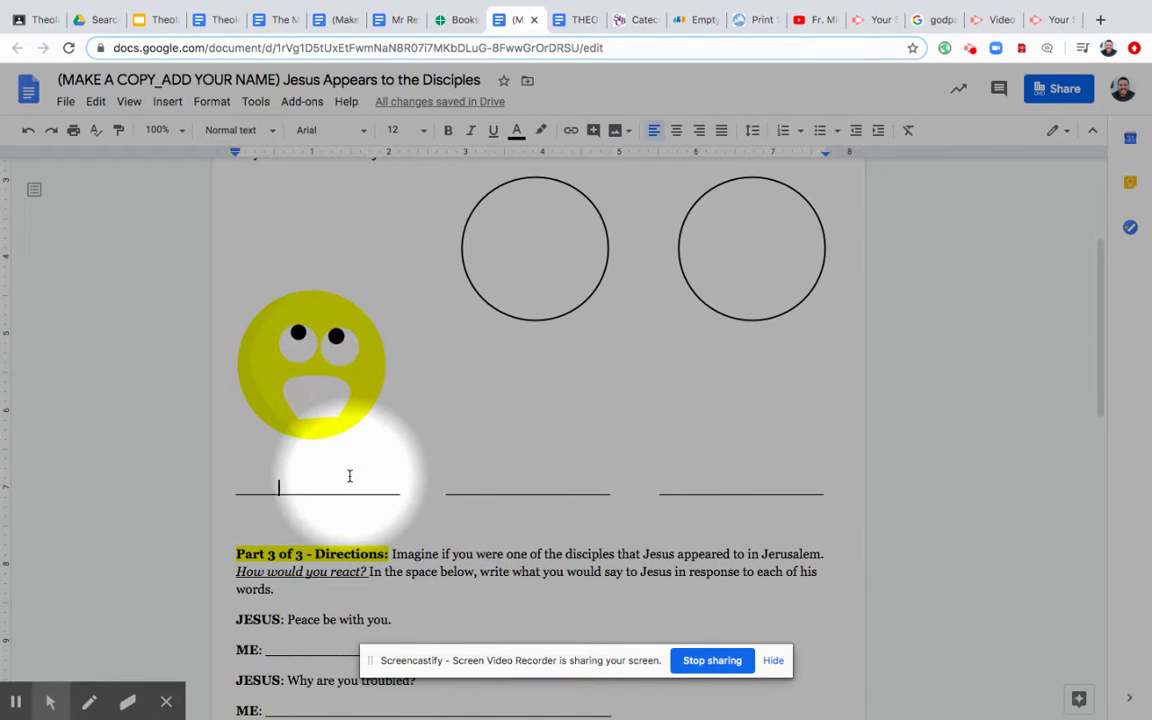
- Undo the sample label edits, the emoji's resizing and its insertion above the first label line
scroll(350, 476, "down", 1)
scroll(370, 478, "down", 3)
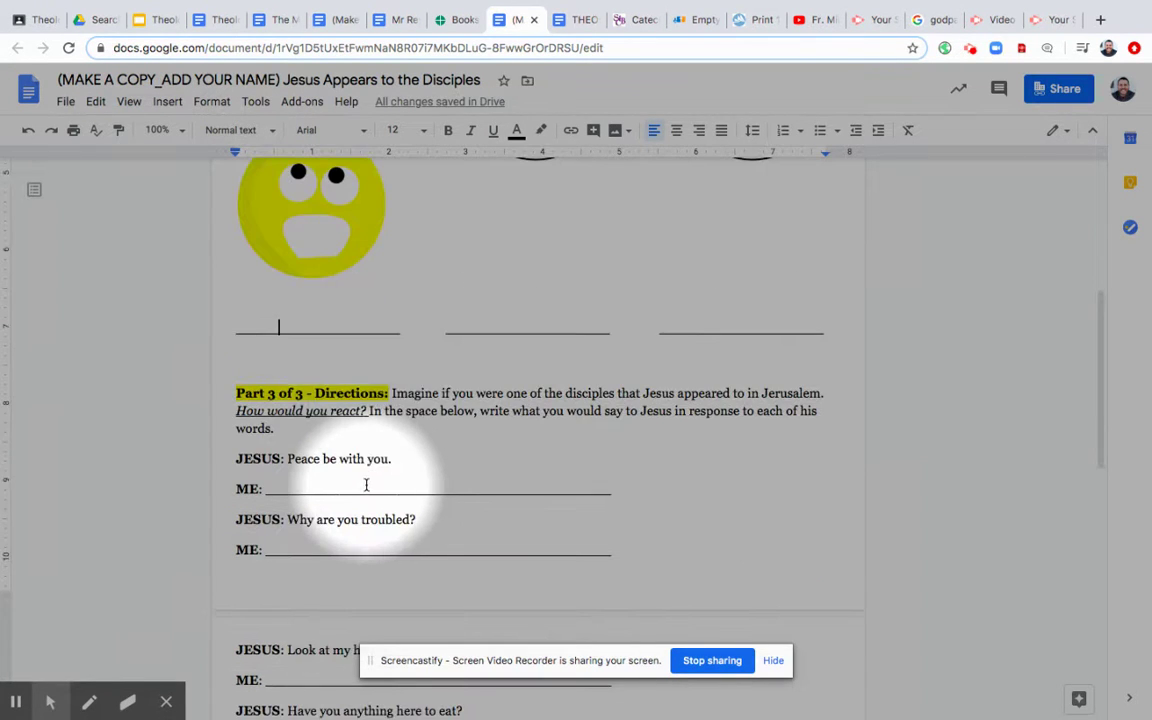
scroll(367, 465, "up", 3)
left_click(30, 131)
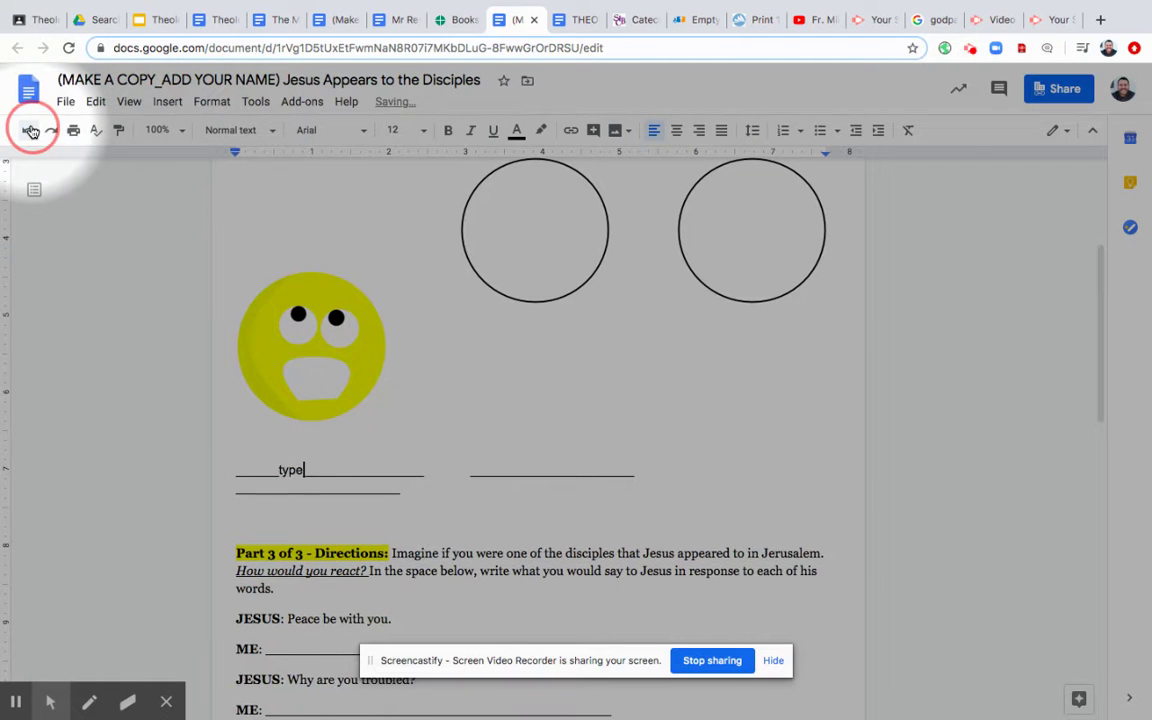
left_click(31, 131)
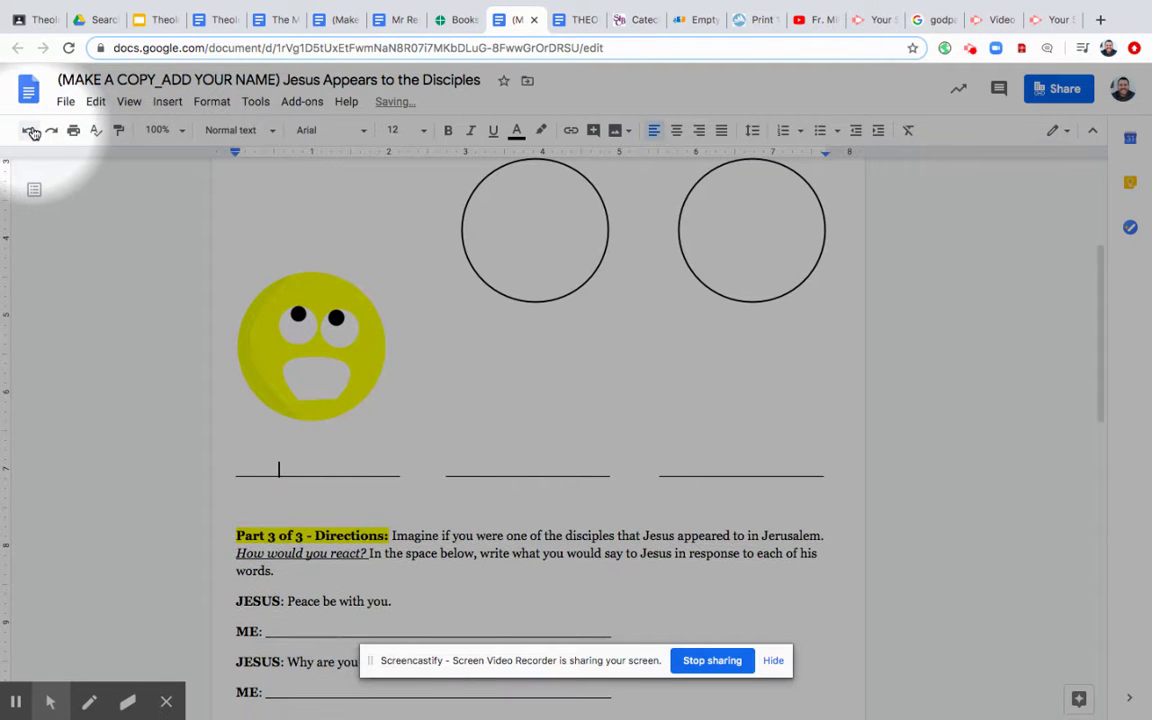
left_click(31, 131)
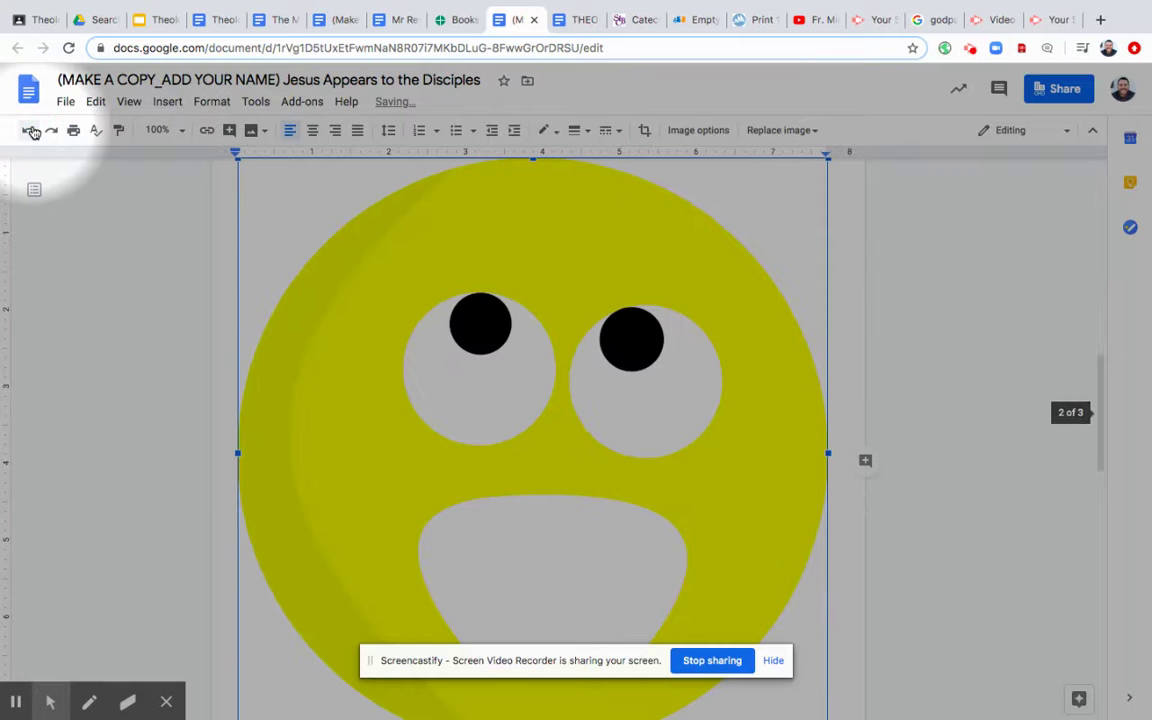
left_click(31, 131)
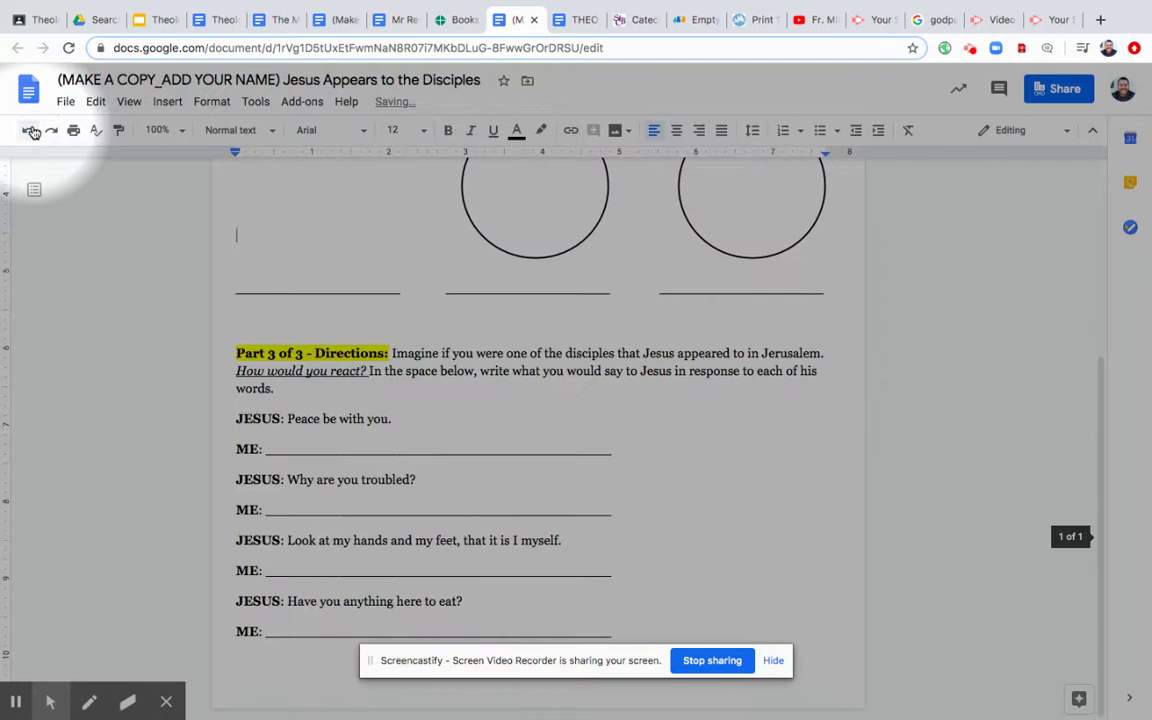
- Undo the earlier changes in Part 2 back through the deletion of the first face circle, and deselect the circle
scroll(395, 416, "up", 3)
scroll(395, 416, "down", 2)
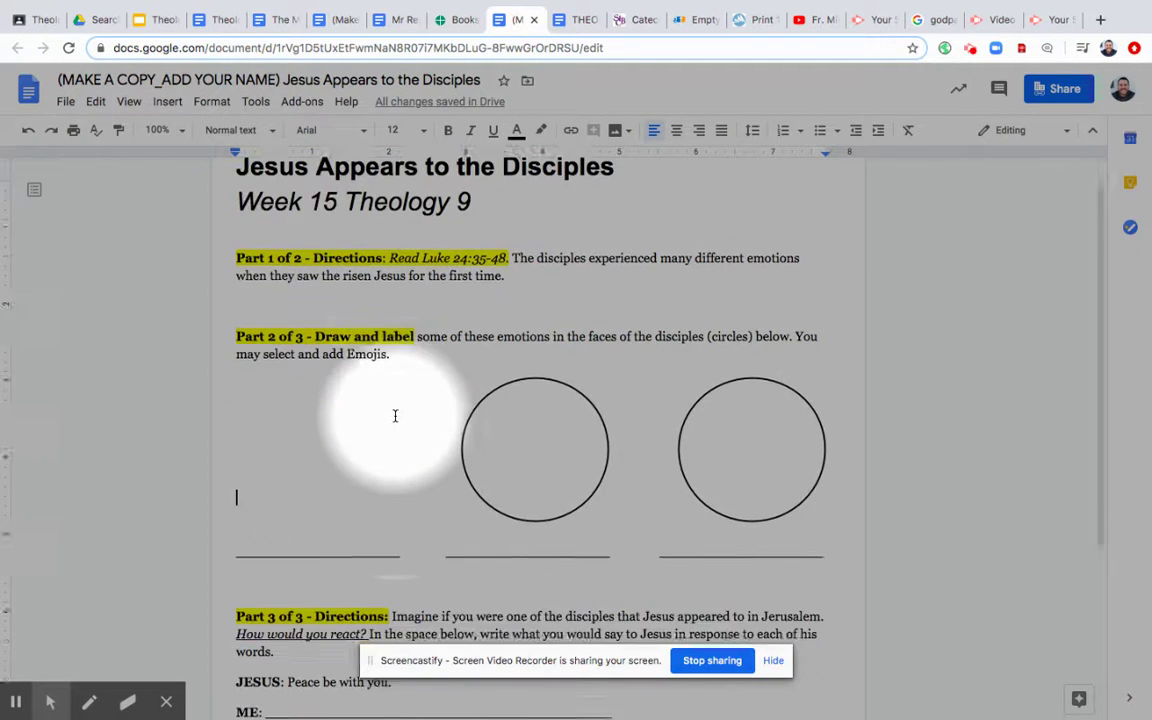
left_click(32, 133)
left_click(32, 133)
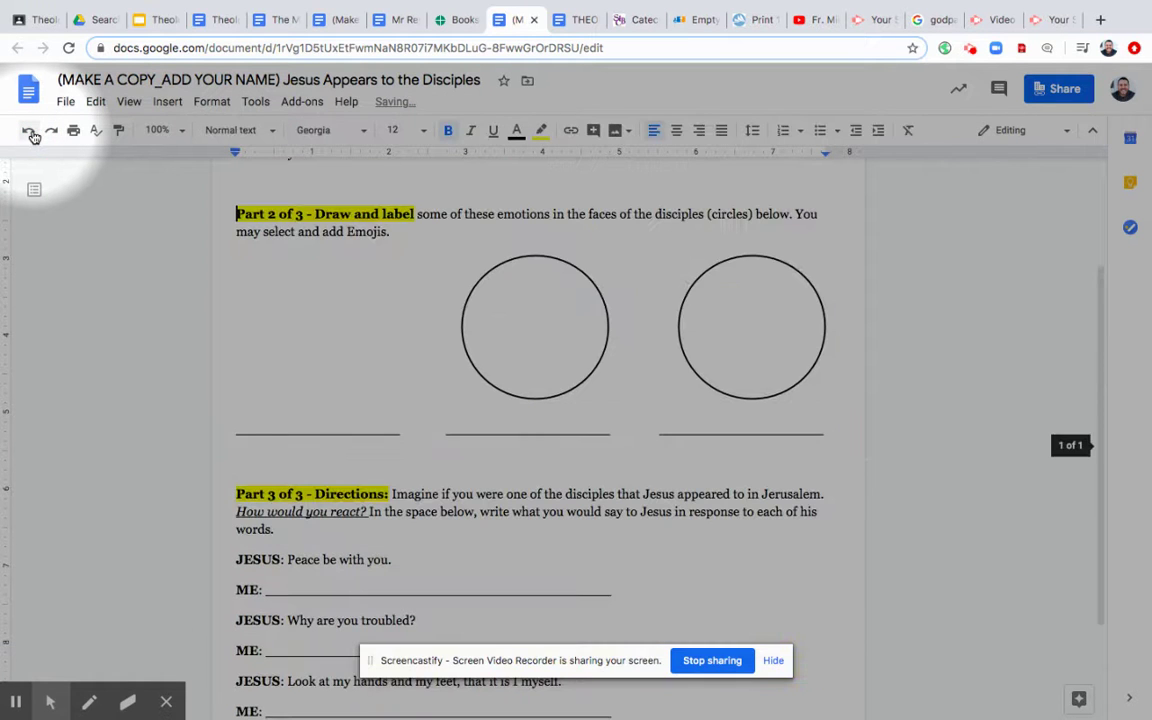
left_click(32, 134)
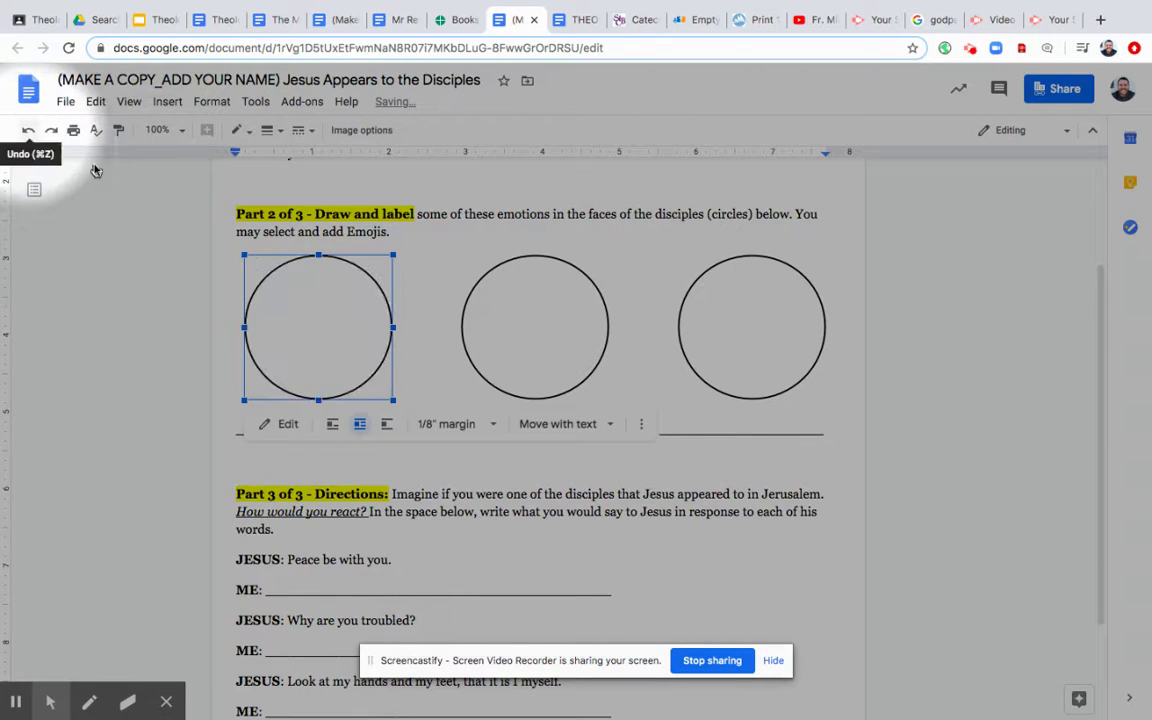
left_click(440, 390)
- Examine the Part 3 directions, the question "How would you react?" and the response lines under each of Jesus's statements
scroll(398, 420, "down", 3)
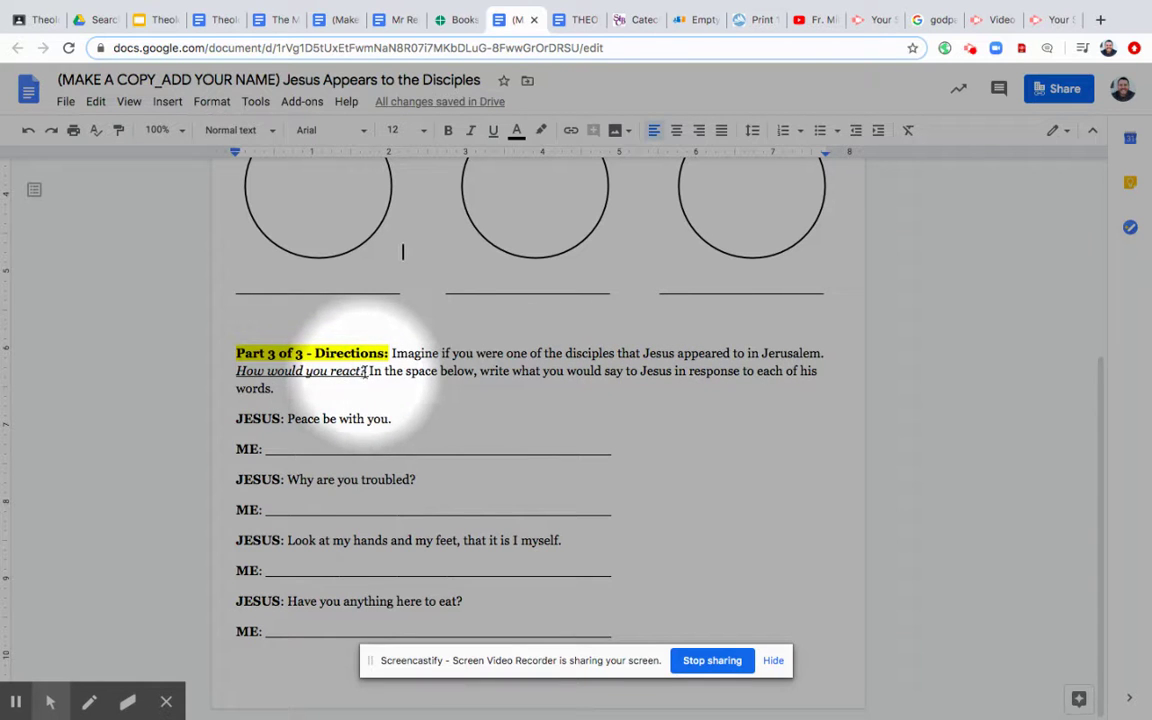
left_click_drag(366, 371, 236, 371)
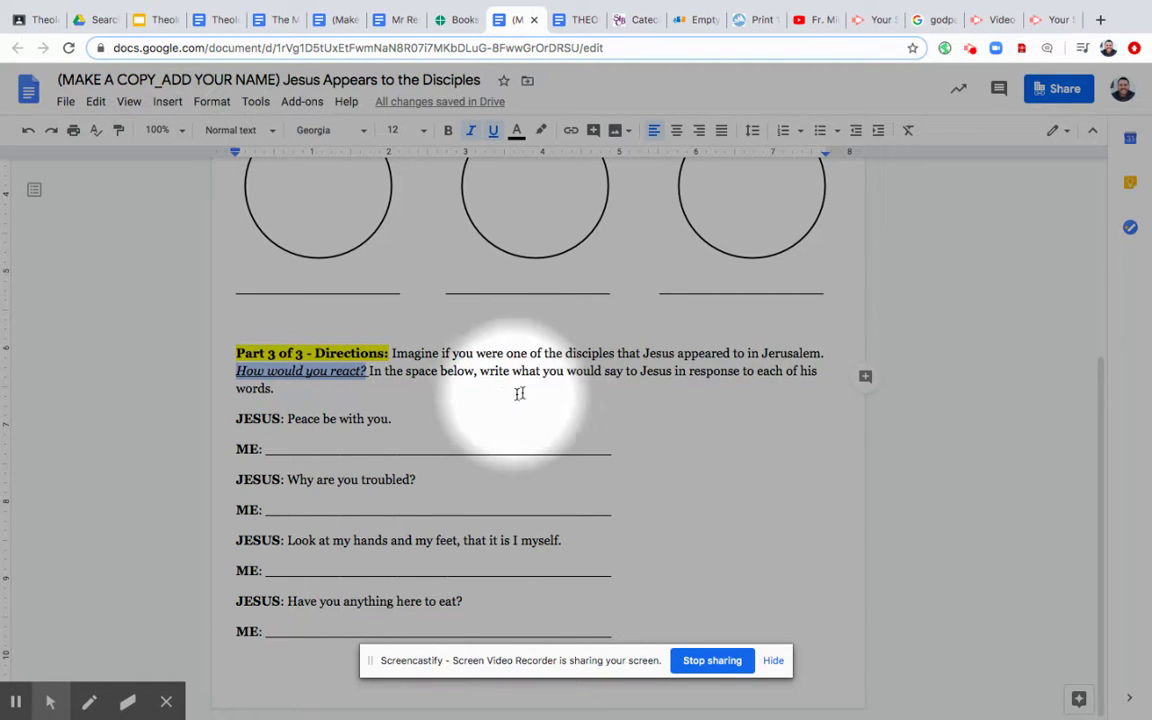
left_click(407, 420)
left_click(405, 446)
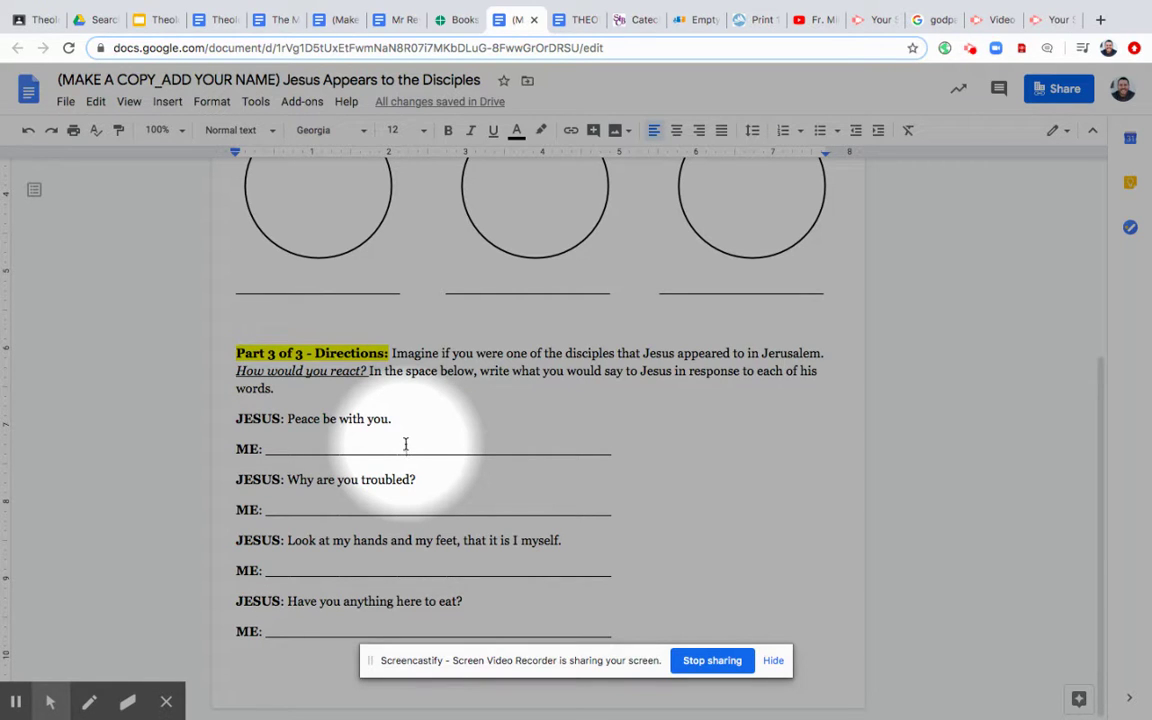
left_click(405, 444)
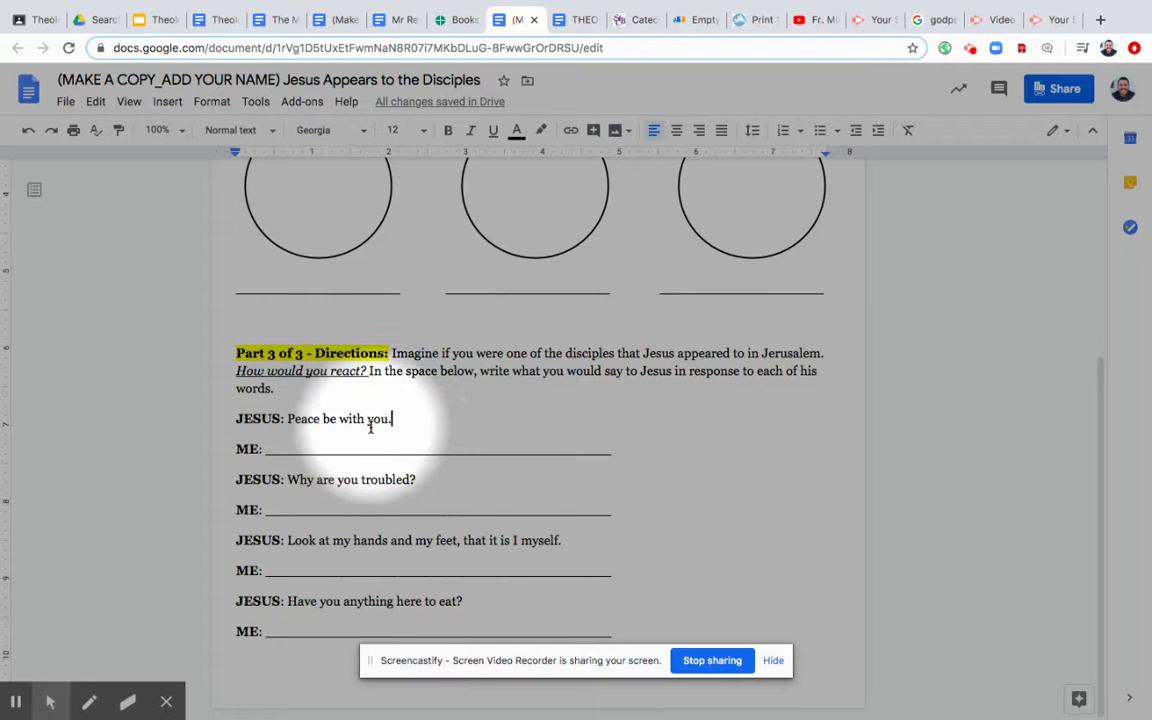
left_click(359, 460)
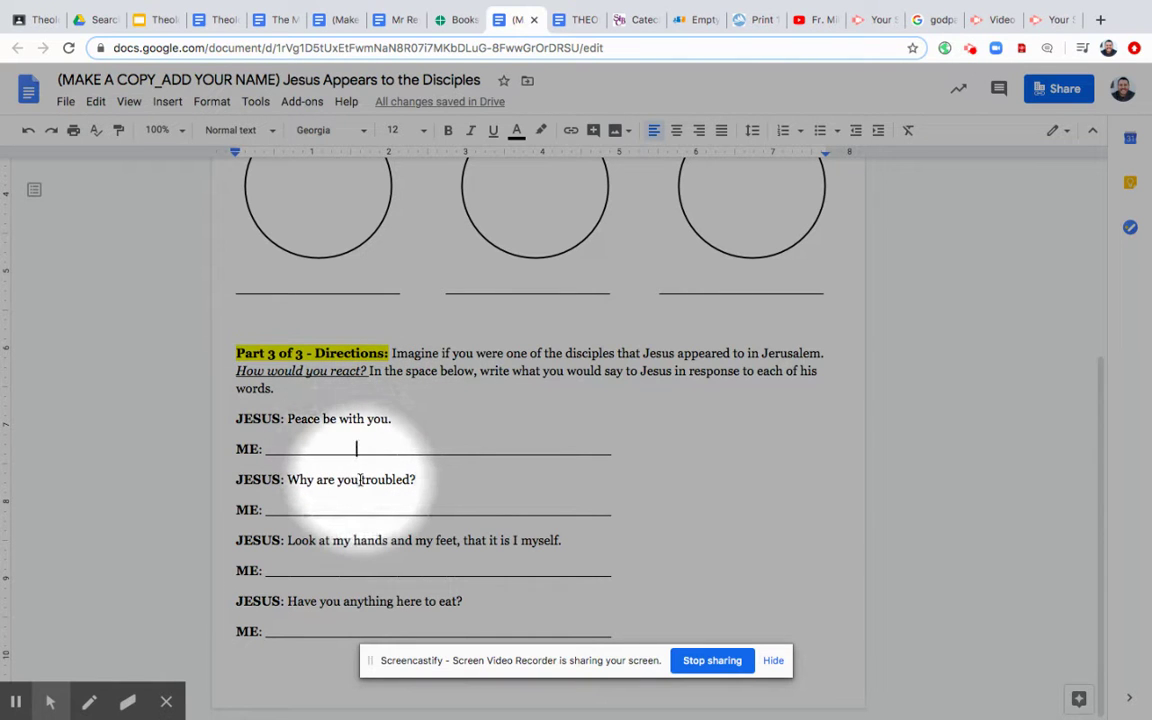
left_click(381, 510)
left_click(383, 605)
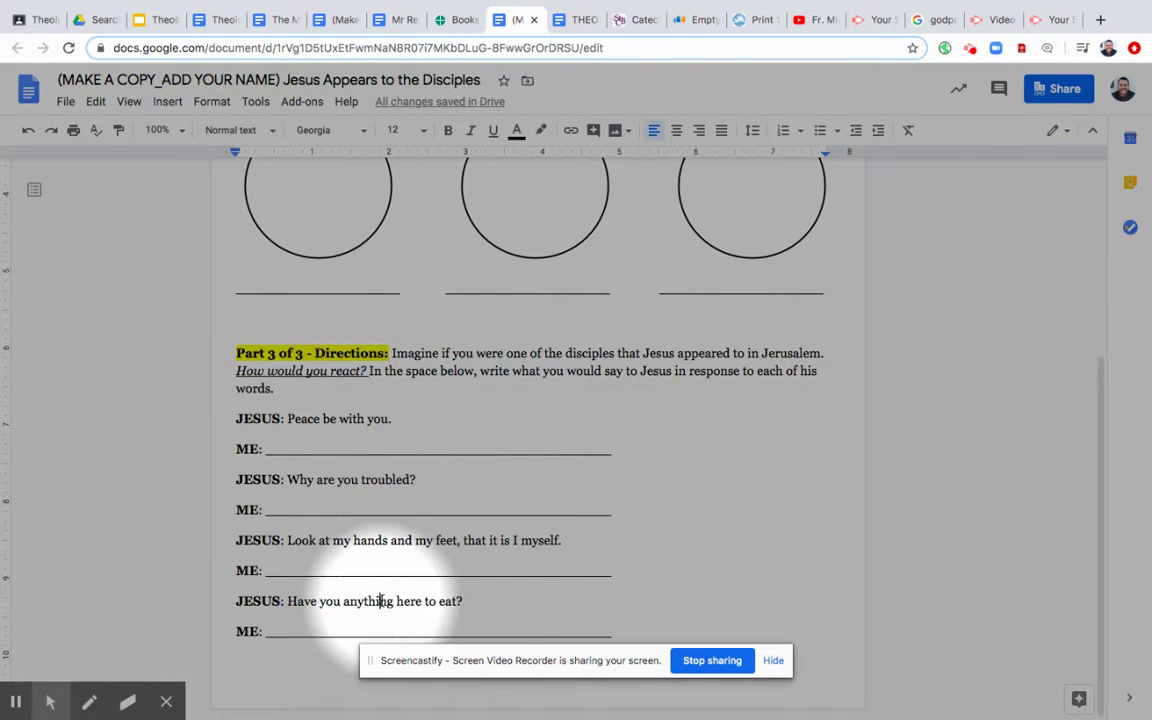
- Review the whole worksheet from the Part 1 directions to the answer line below "Peace be with you."
scroll(380, 588, "up", 3)
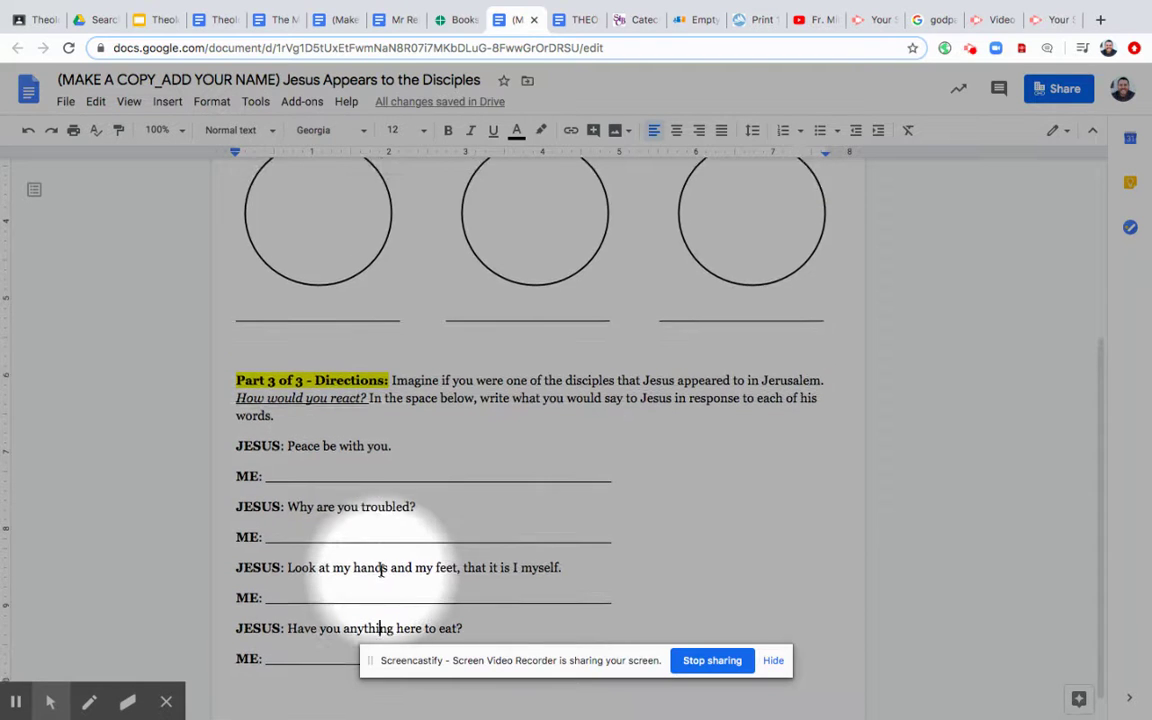
scroll(380, 565, "up", 4)
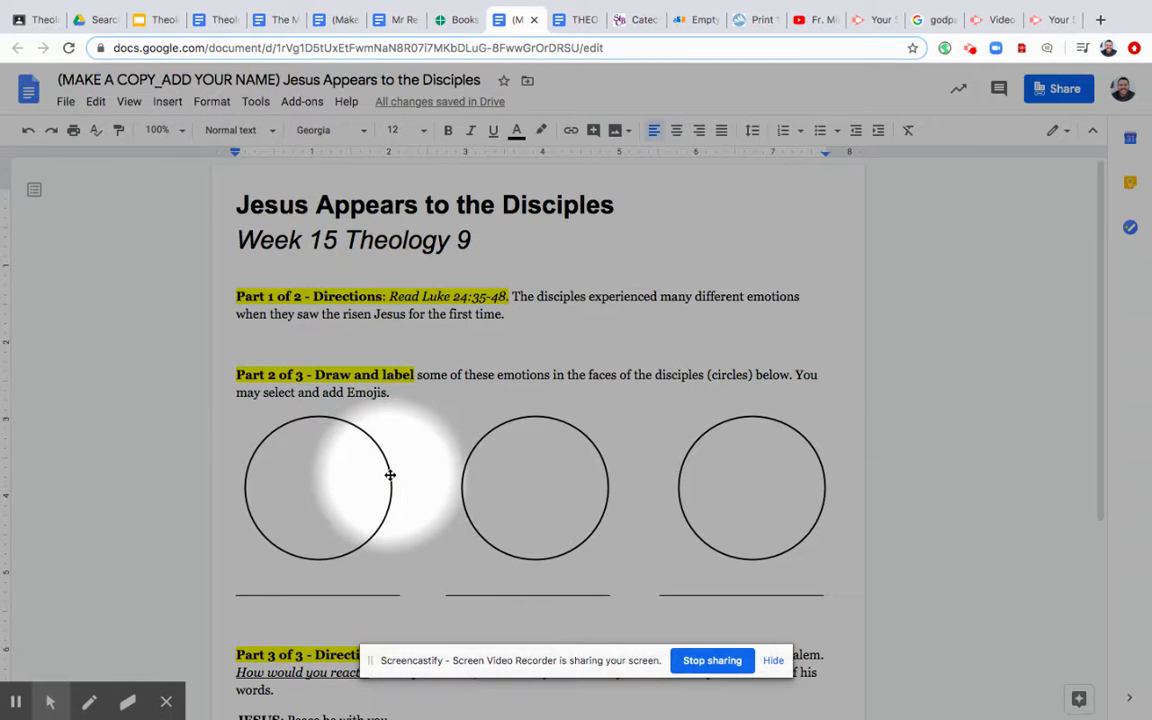
scroll(390, 472, "down", 2)
scroll(389, 474, "down", 2)
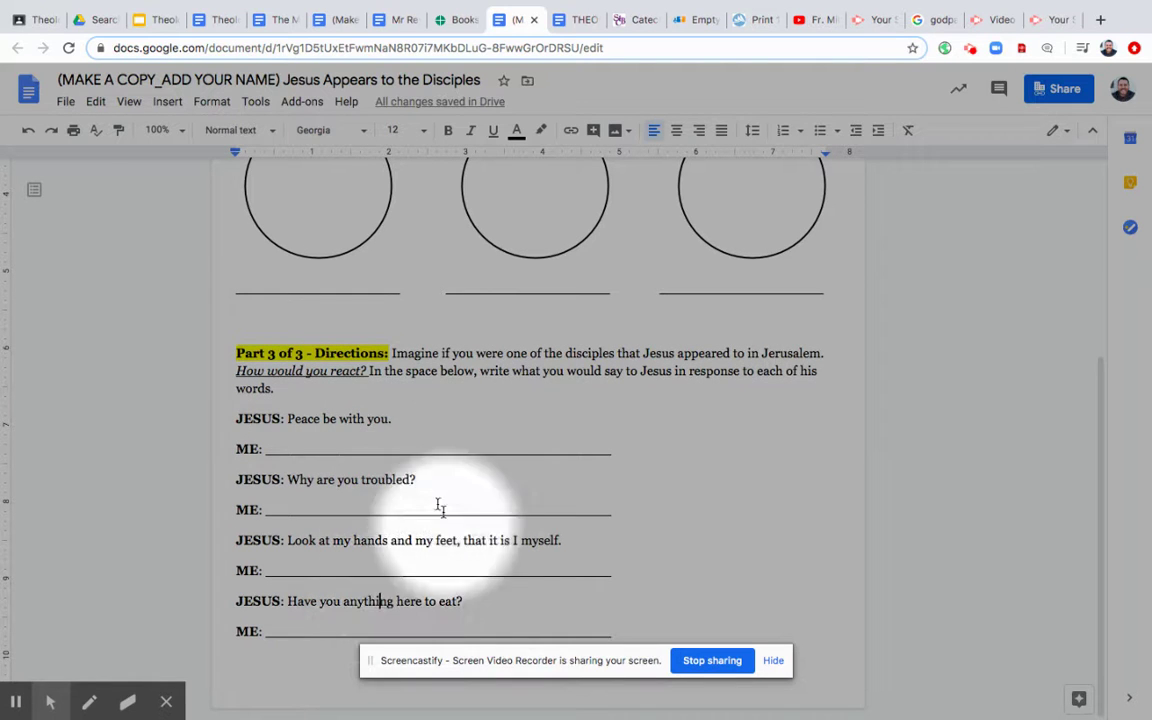
left_click_drag(612, 449, 265, 450)
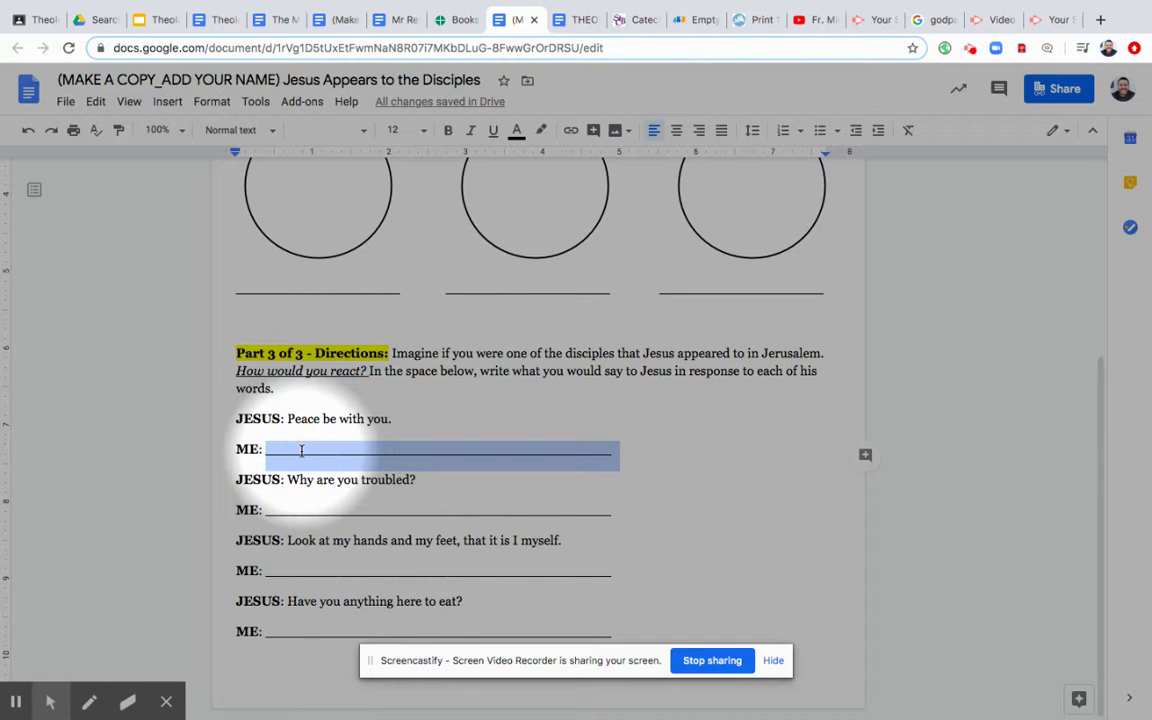
left_click(337, 448)
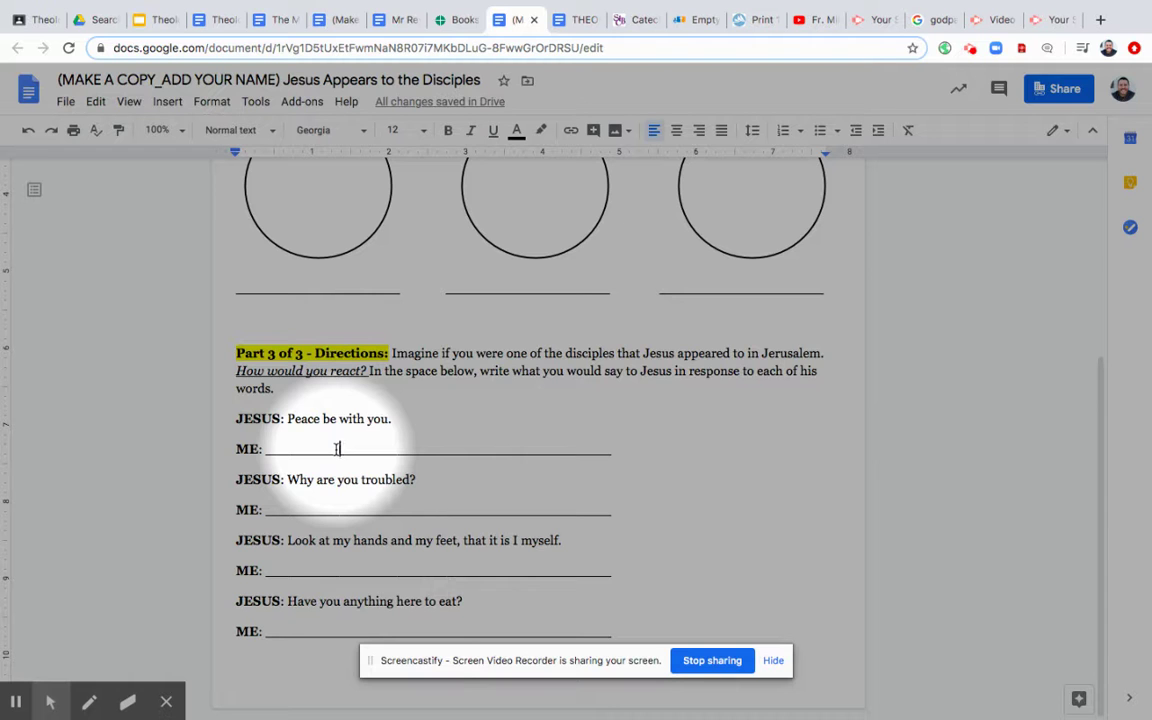
scroll(334, 447, "up", 3)
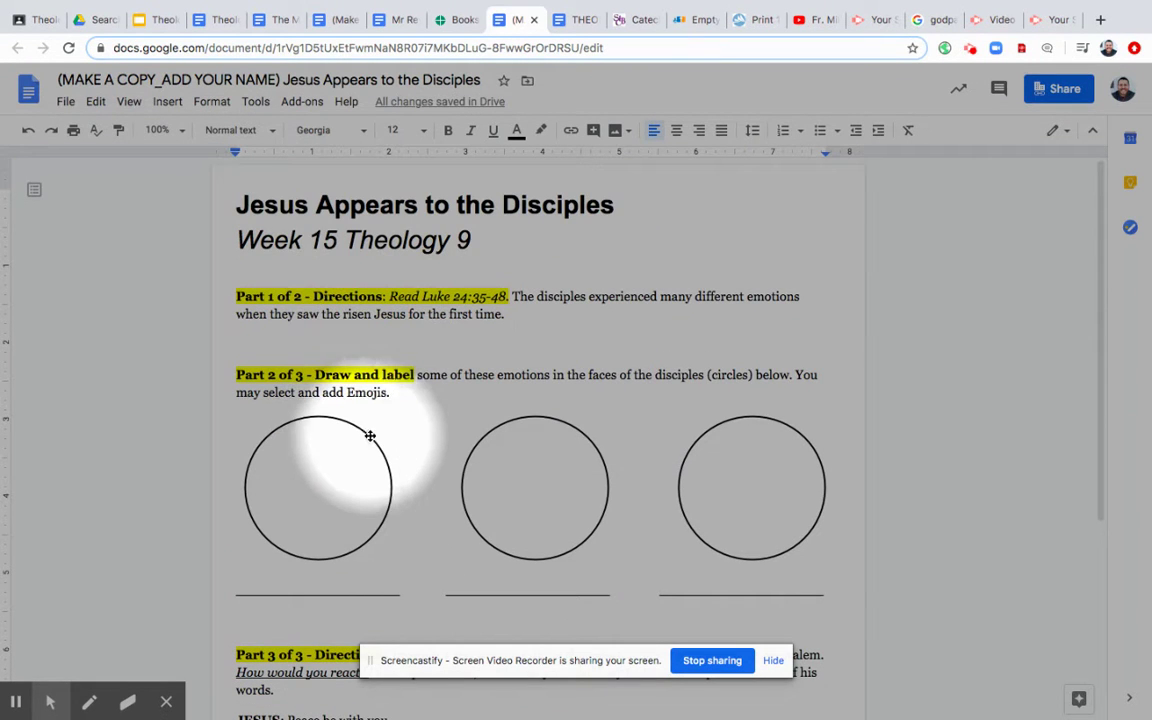